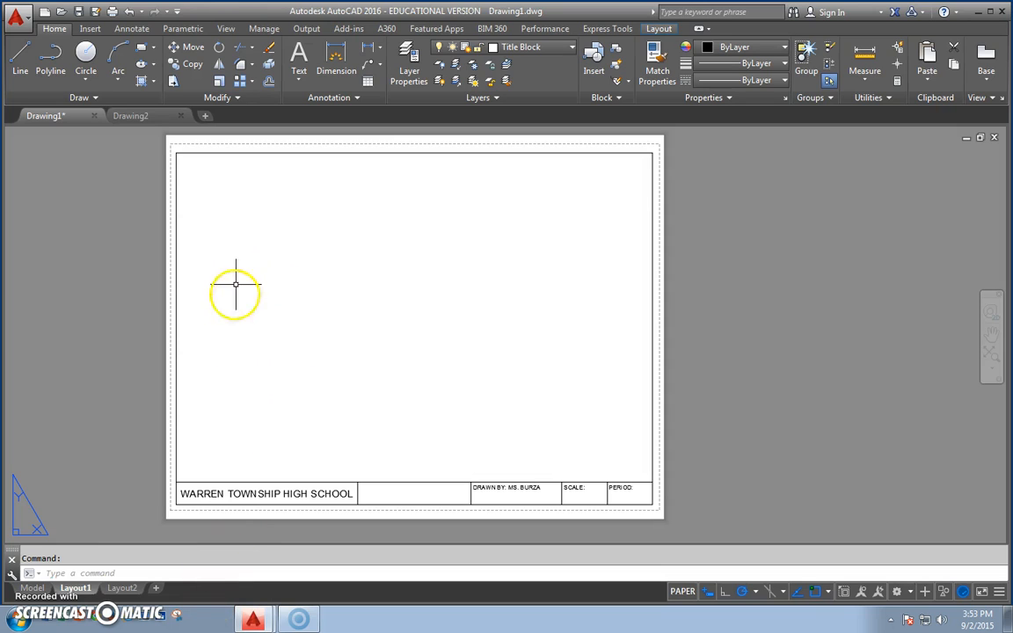
Step: Create a rectangular viewport filling the border above the title strip, activate it, and return to paper space
click(671, 33)
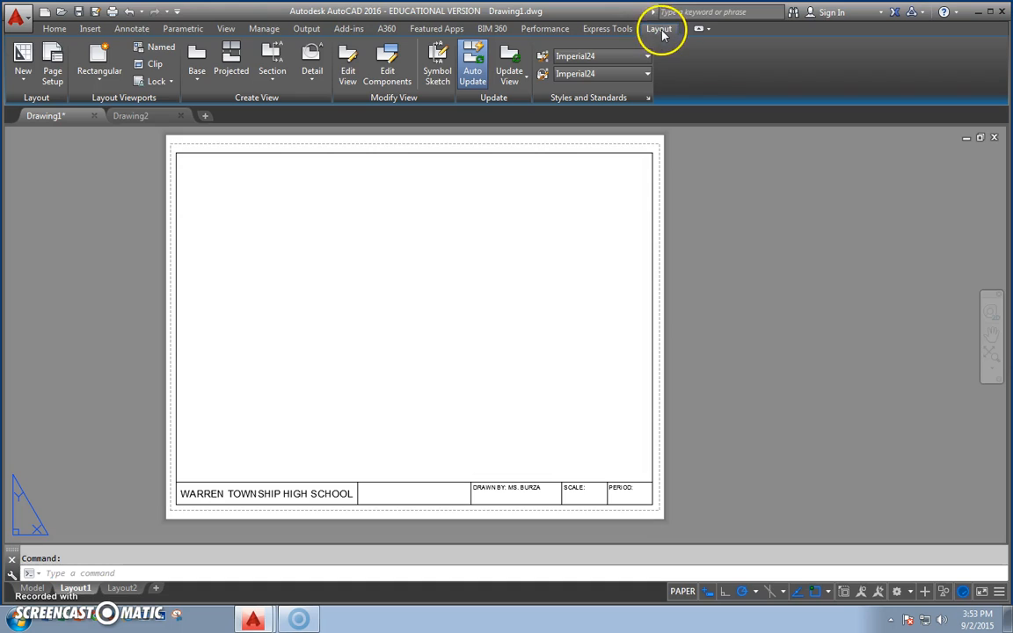
click(102, 86)
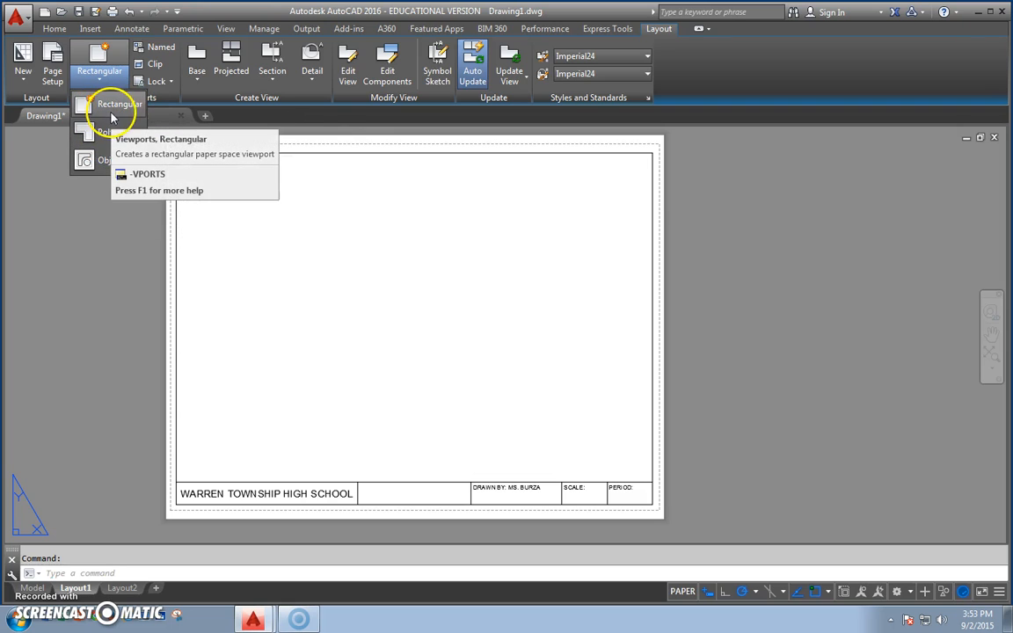
click(115, 118)
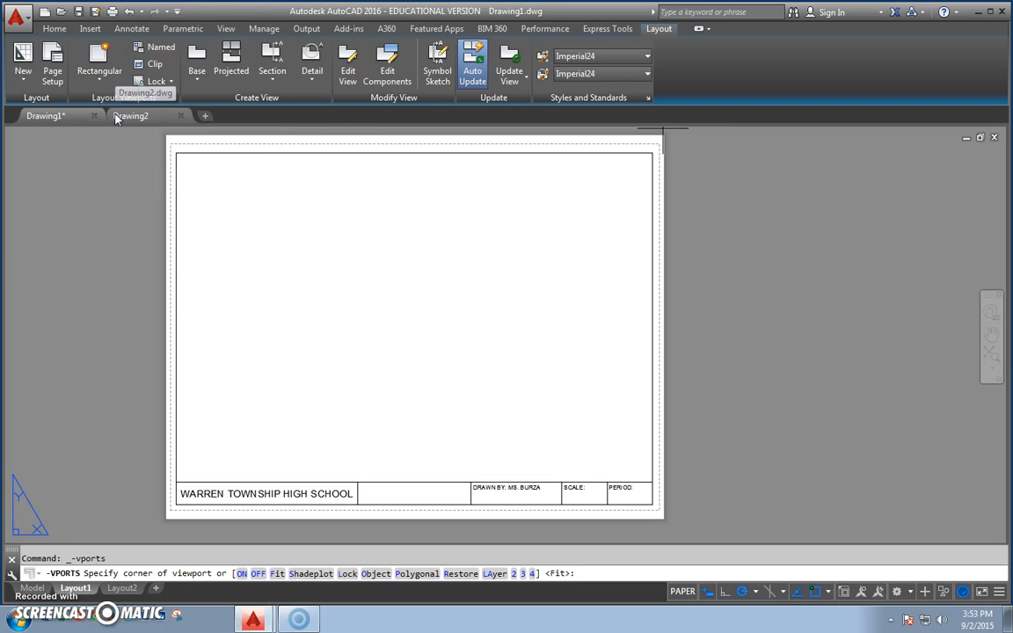
click(98, 72)
click(98, 59)
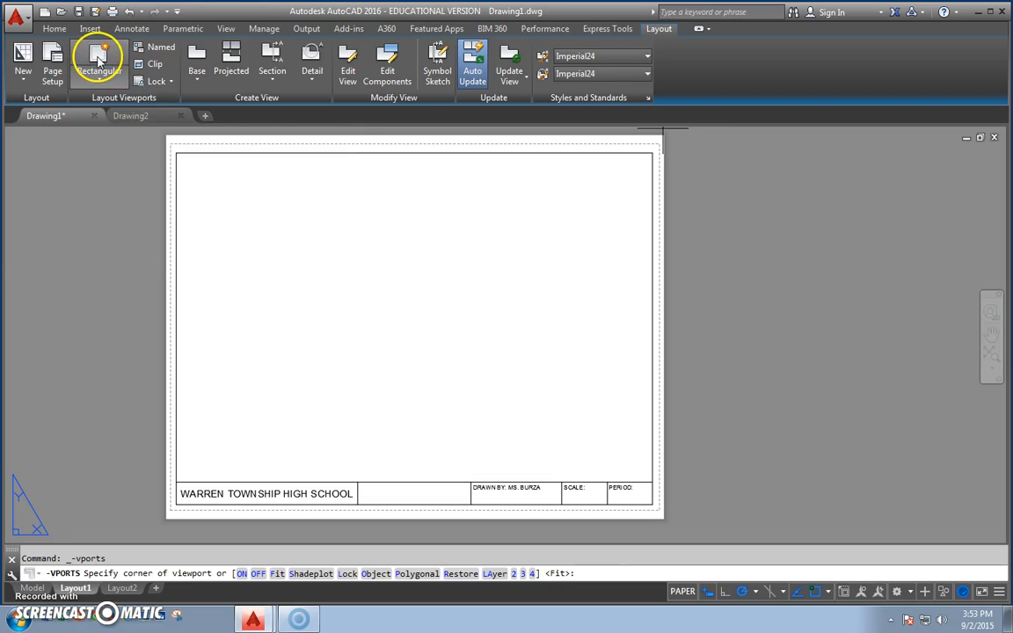
click(176, 153)
click(176, 153)
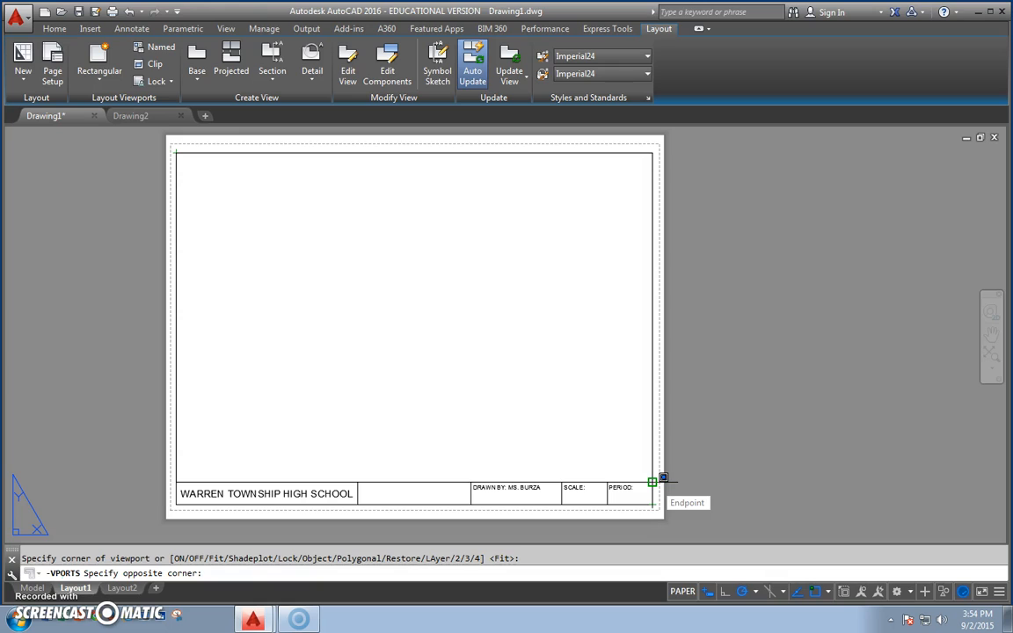
click(655, 483)
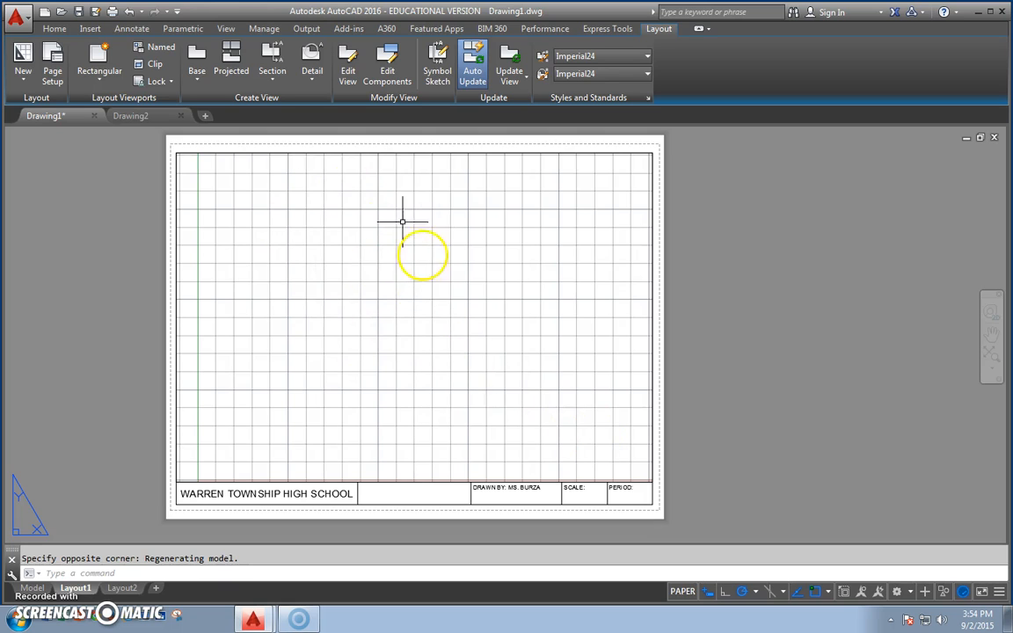
double_click(450, 308)
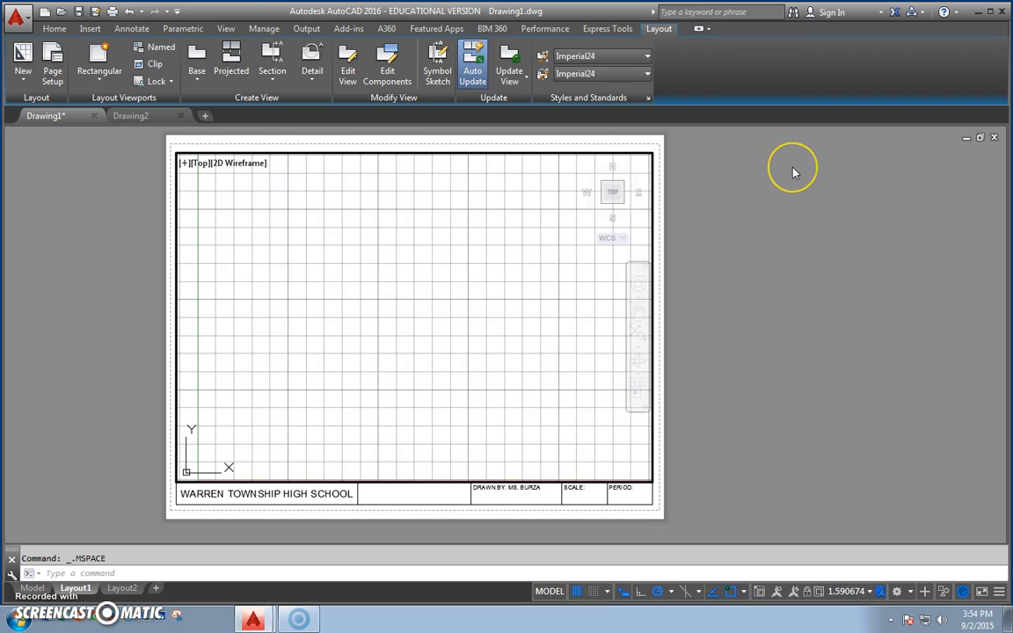
double_click(768, 224)
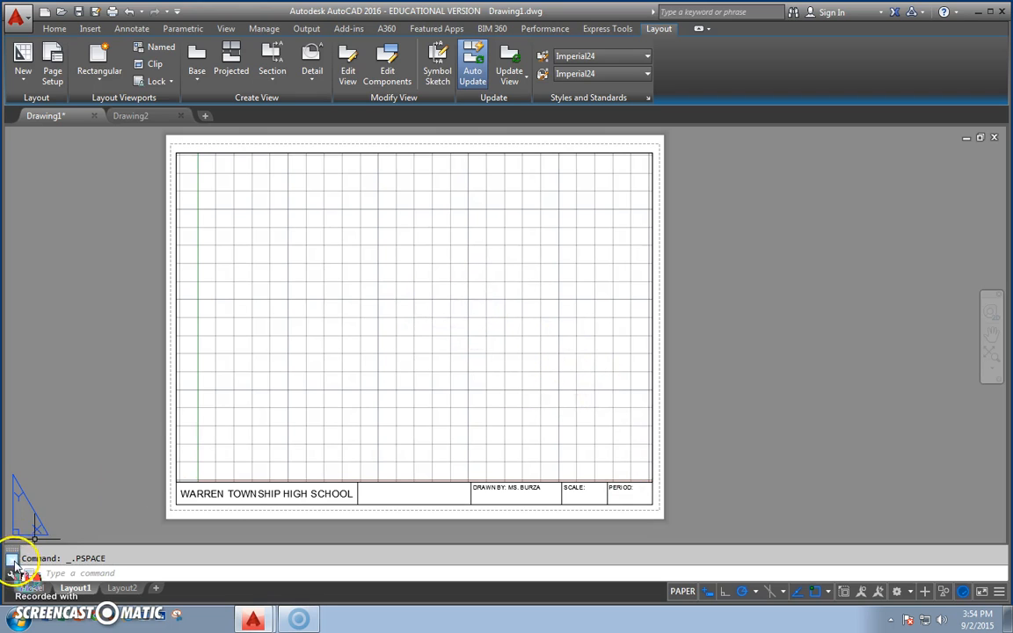
Step: Draw three overlapping circles in model space, the first two with radii of about 8.4 and 12.4
click(34, 587)
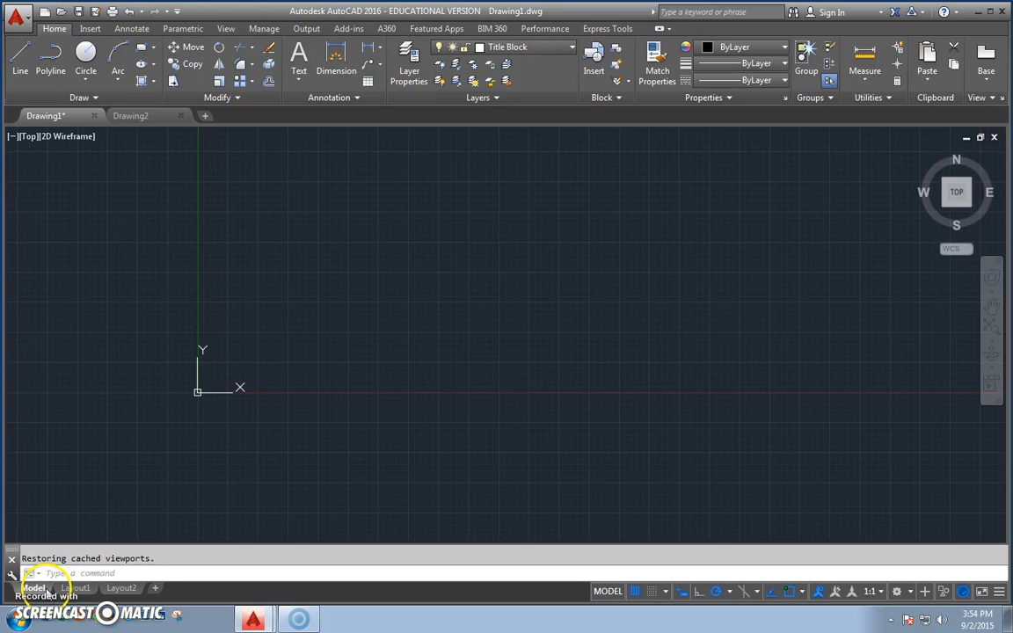
click(89, 84)
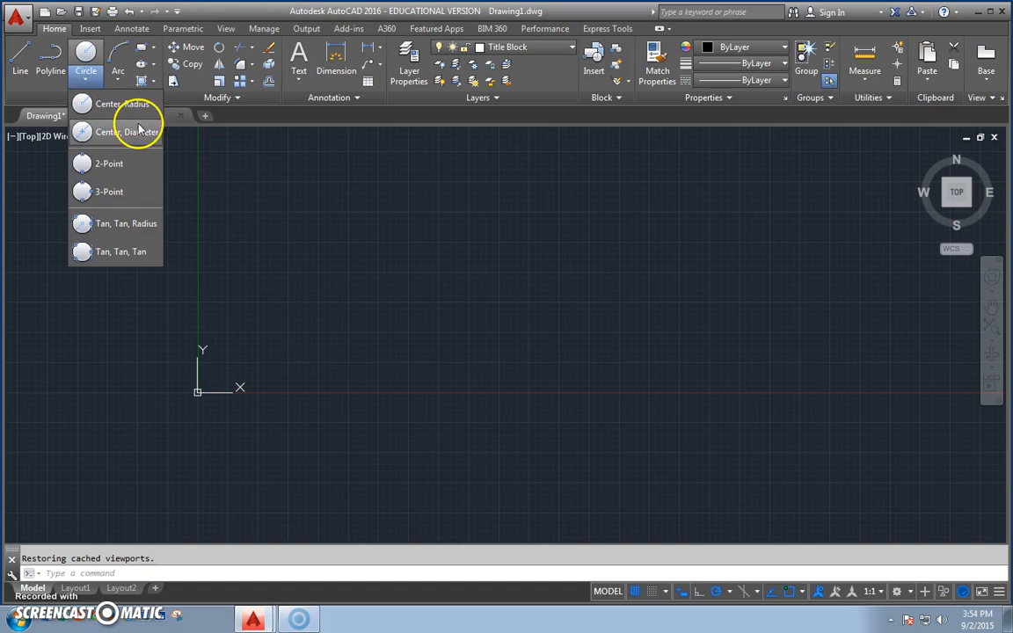
click(131, 104)
click(485, 271)
click(579, 231)
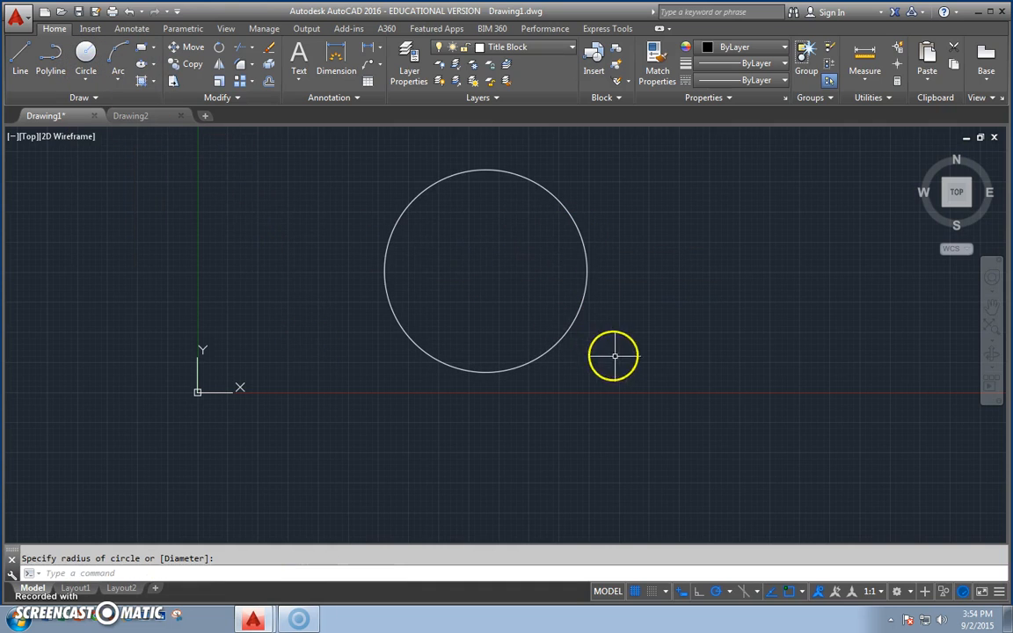
right_click(655, 340)
click(712, 347)
click(664, 393)
click(534, 319)
right_click(646, 334)
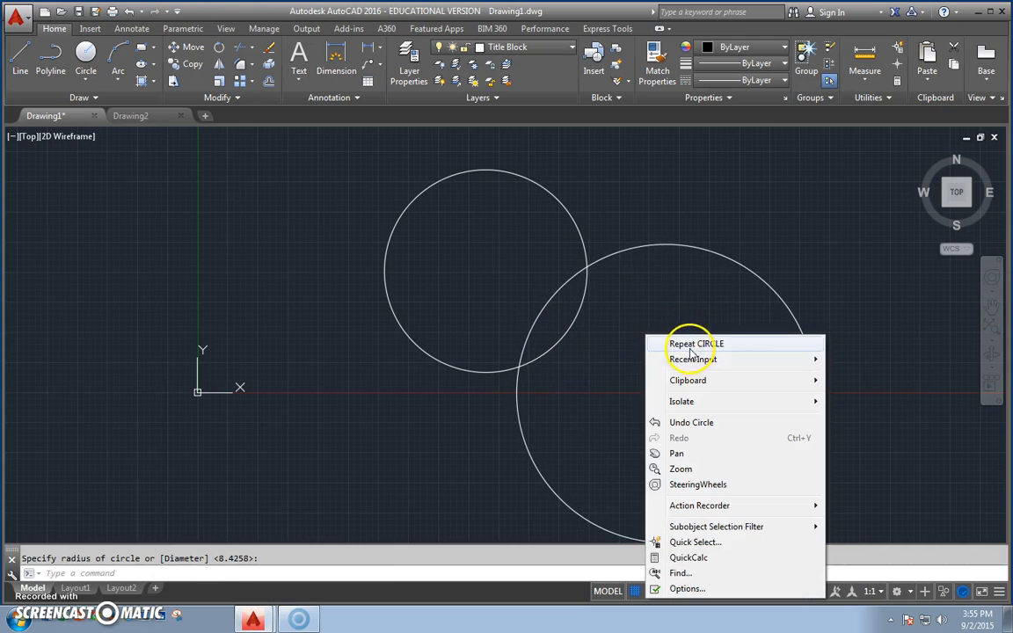
click(682, 343)
click(630, 297)
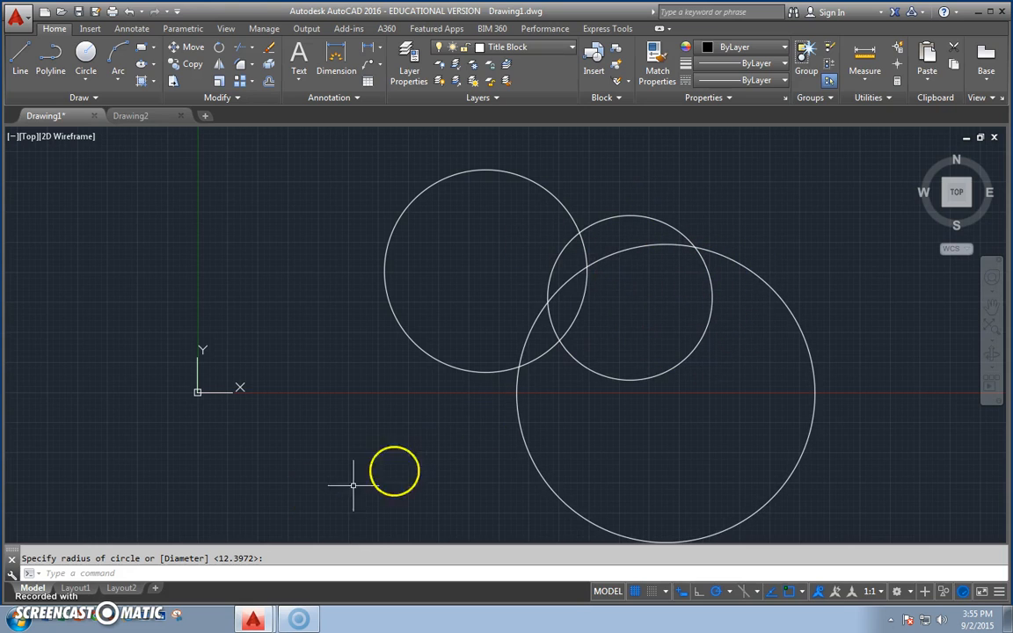
Step: Activate the viewport on Layout1, fit its Top view to the circles, and center them within the border
click(81, 588)
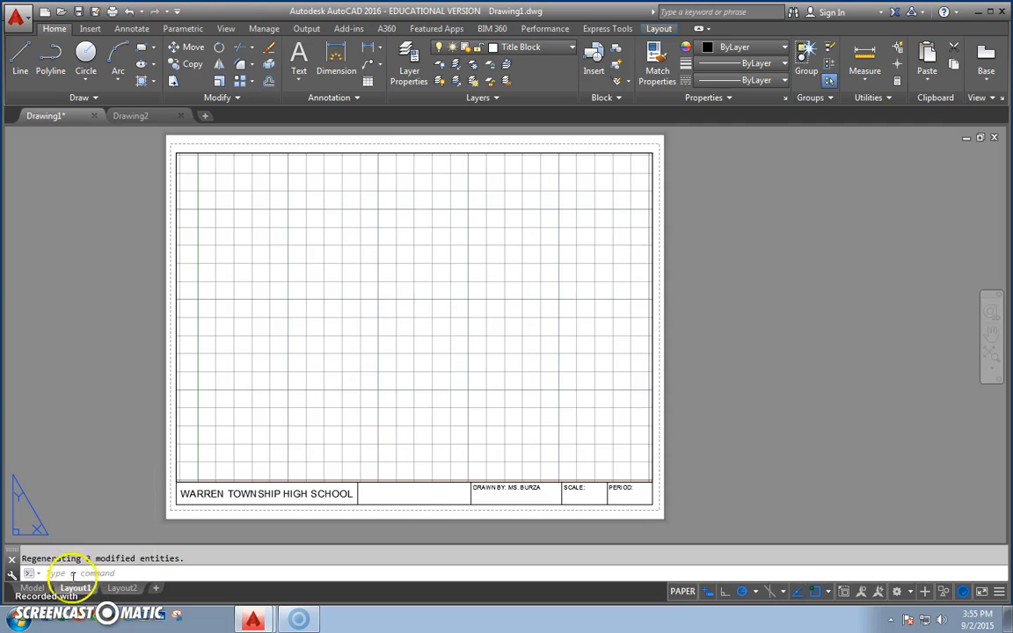
double_click(477, 308)
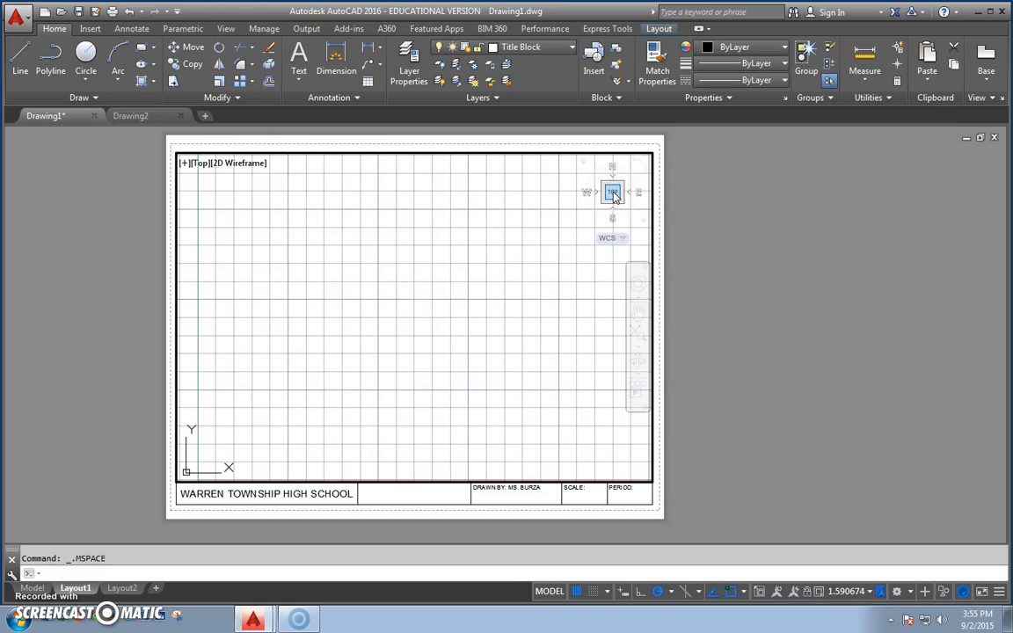
click(613, 195)
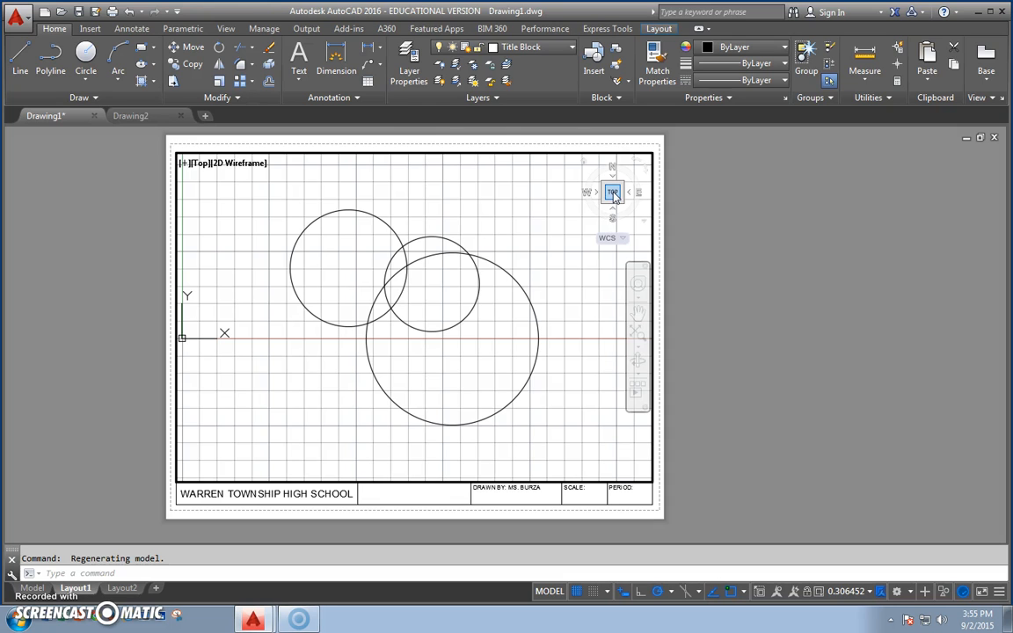
mouse_move(471, 276)
middle_down()
mouse_move(528, 297)
mouse_move(496, 337)
mouse_move(472, 272)
mouse_move(492, 269)
middle_up()
scroll(493, 269, up, 2)
scroll(494, 271, down, 2)
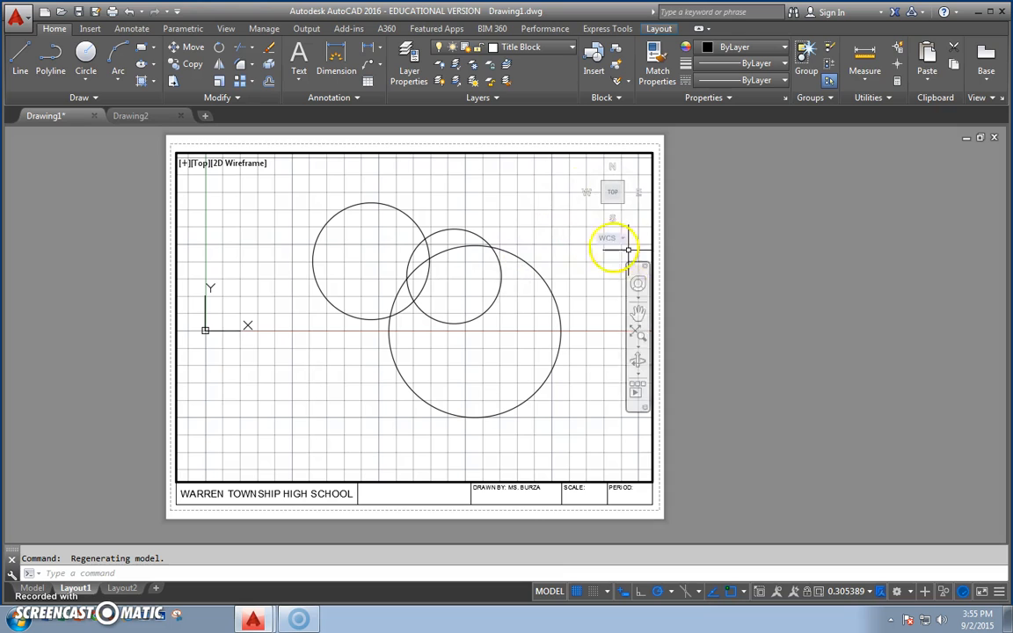
Step: Delete all three circles from model space
click(32, 587)
click(356, 143)
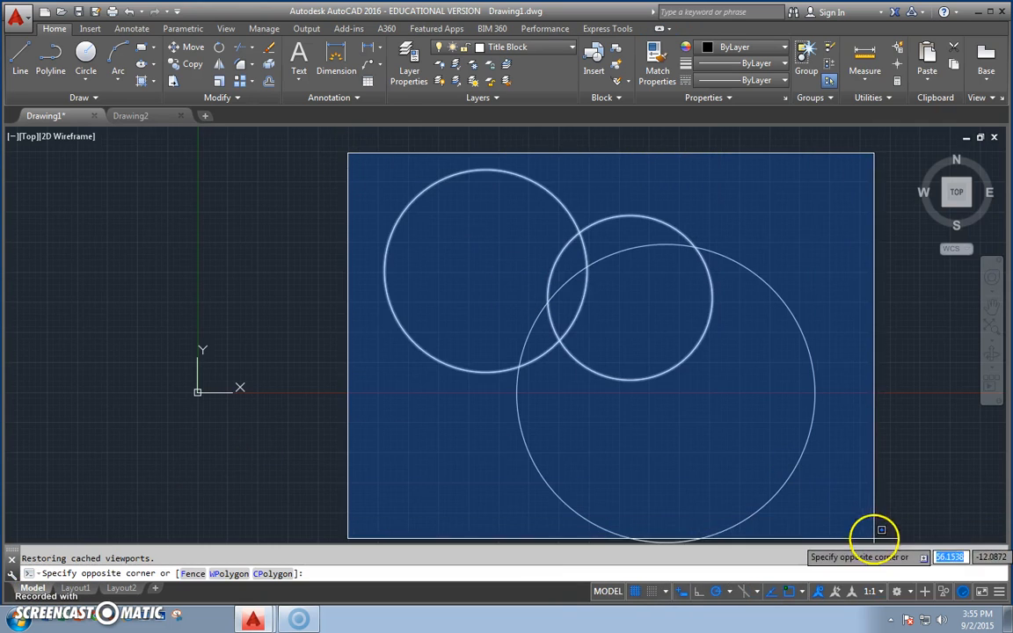
click(904, 539)
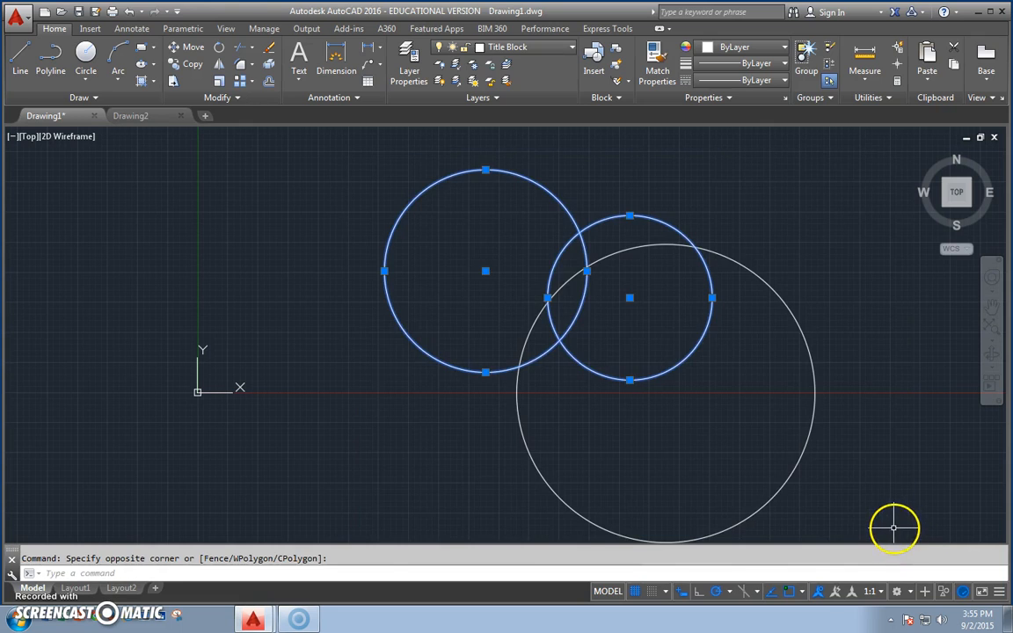
key(Delete)
scroll(879, 524, down, 2)
click(688, 369)
key(Delete)
Step: Return Layout1 to paper space and delete Layout2, leaving Layout1 active
click(90, 589)
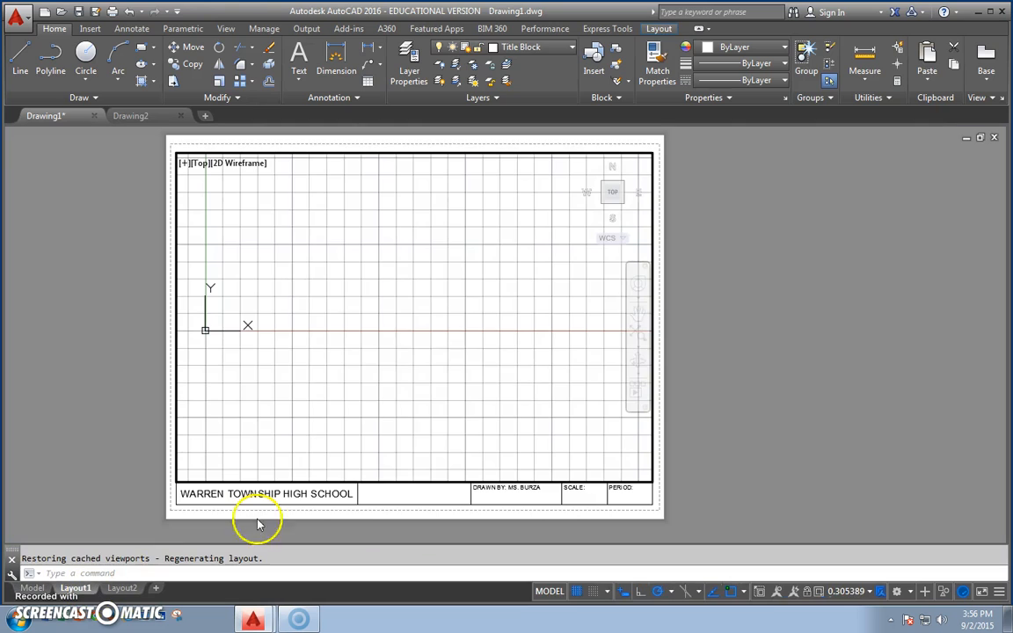
double_click(721, 238)
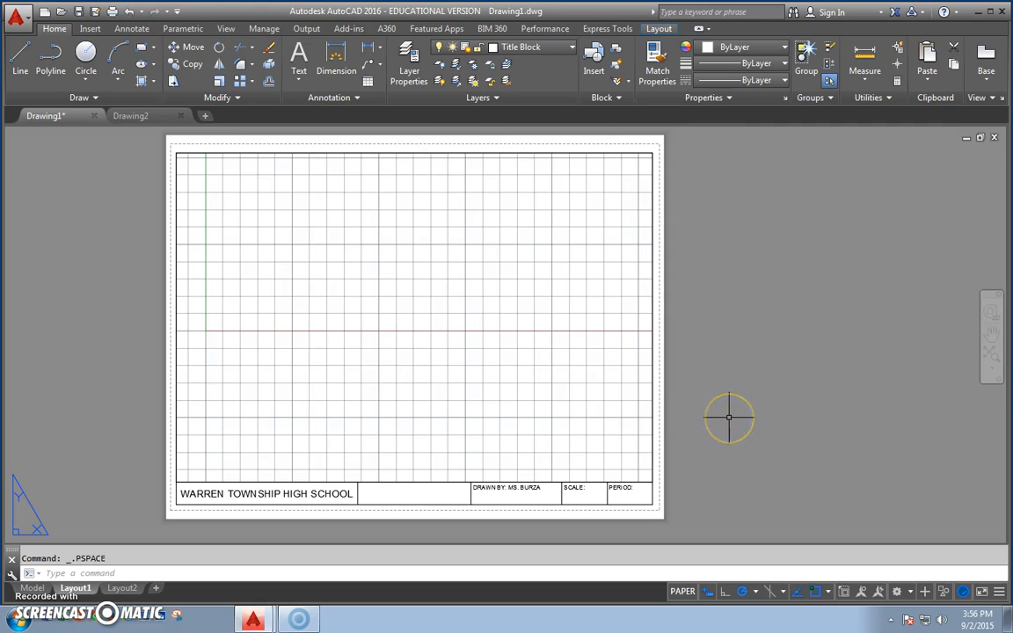
mouse_move(116, 593)
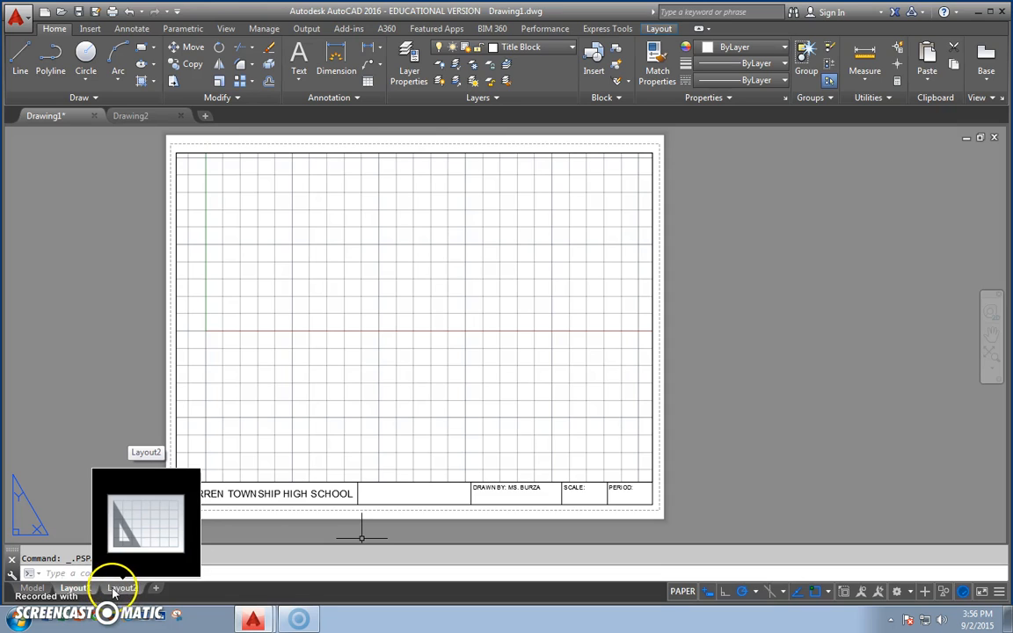
click(125, 593)
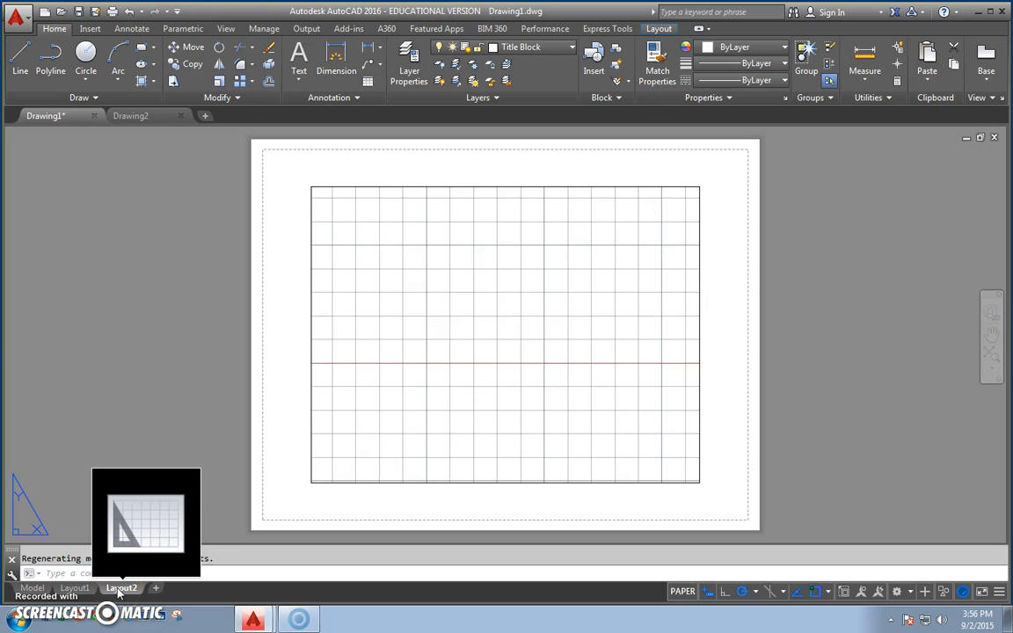
right_click(118, 594)
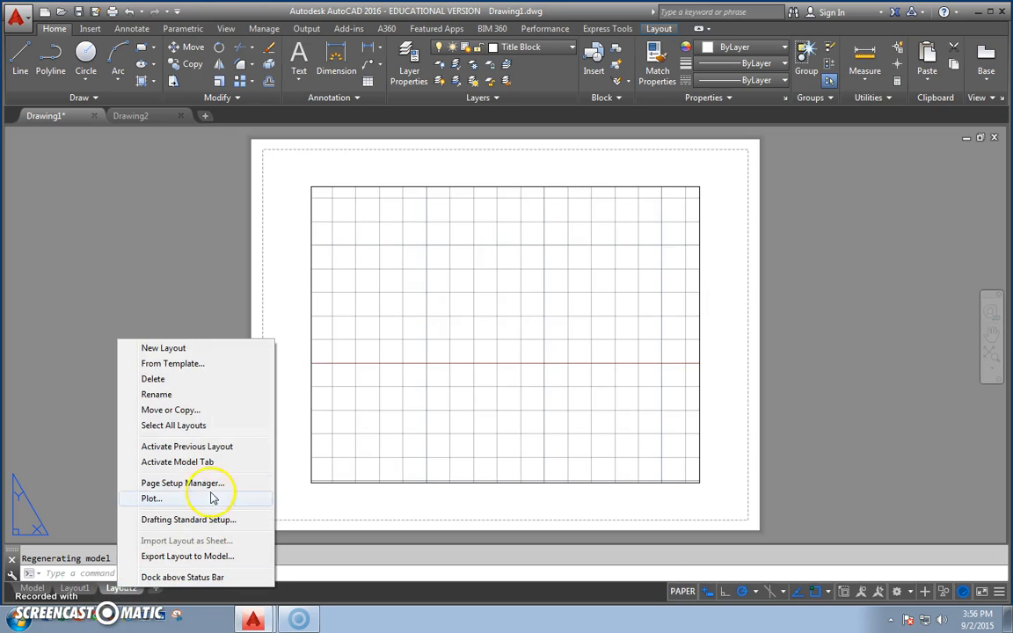
click(161, 383)
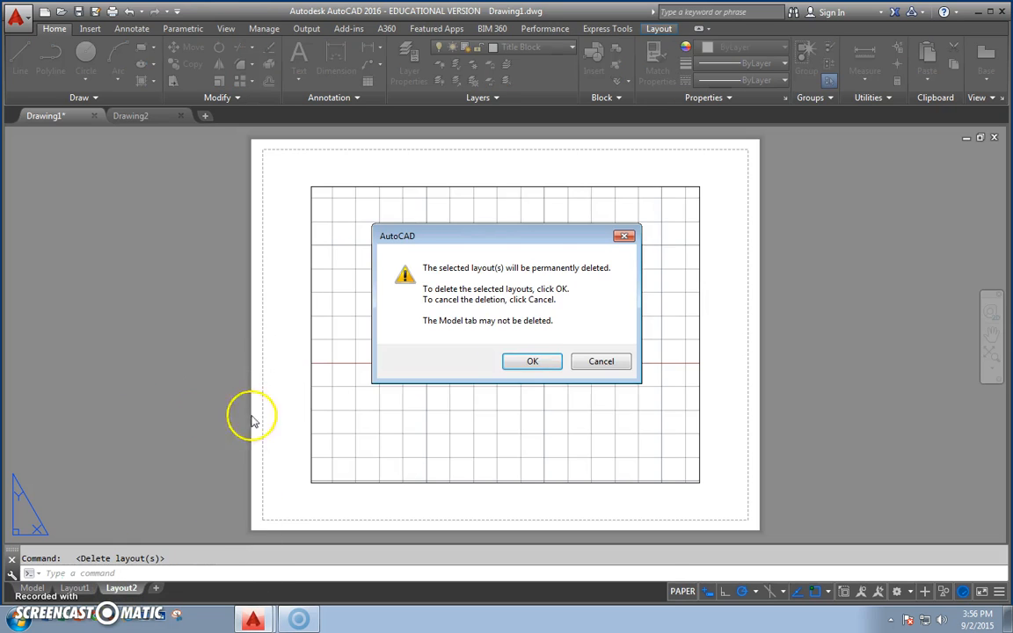
click(532, 363)
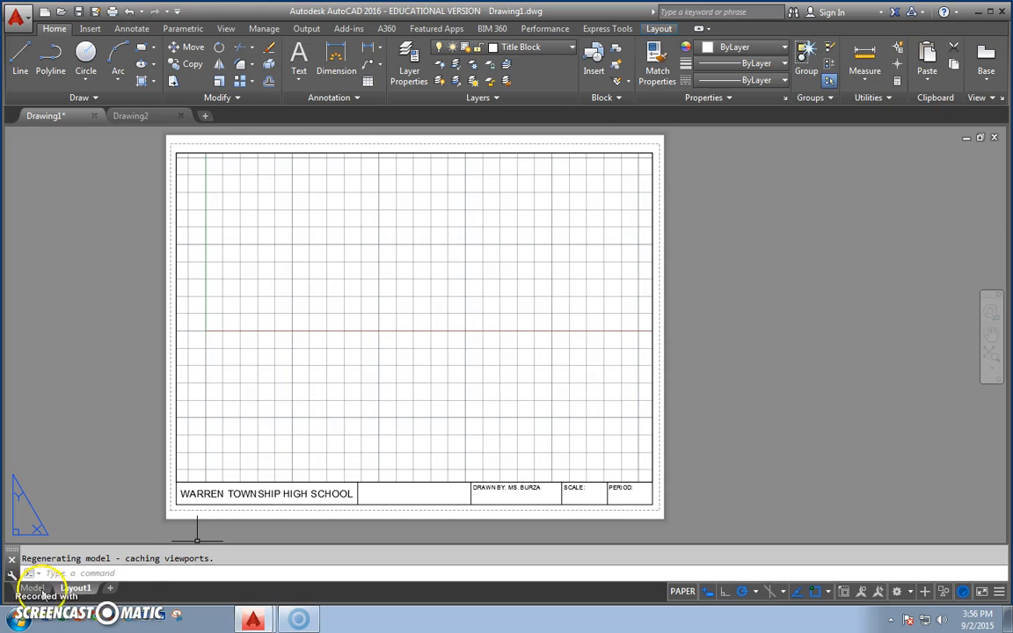
mouse_move(75, 587)
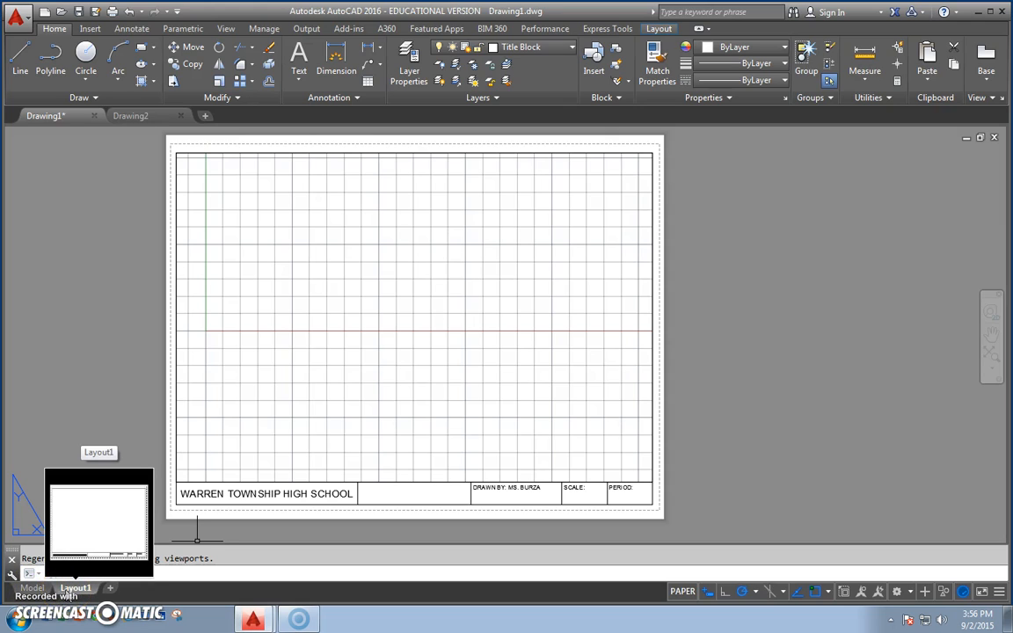
click(76, 587)
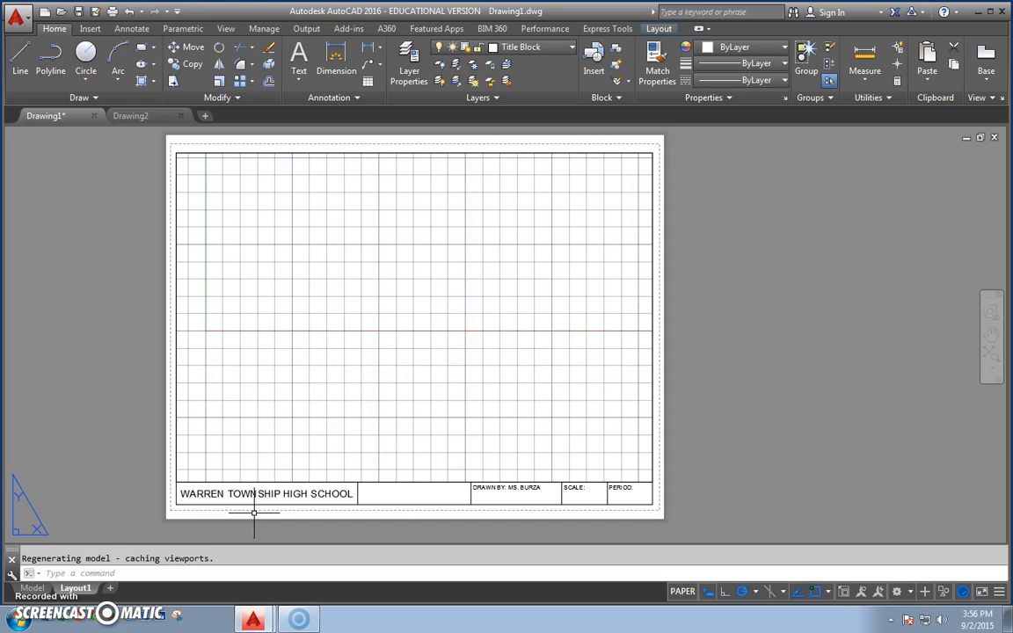
click(192, 269)
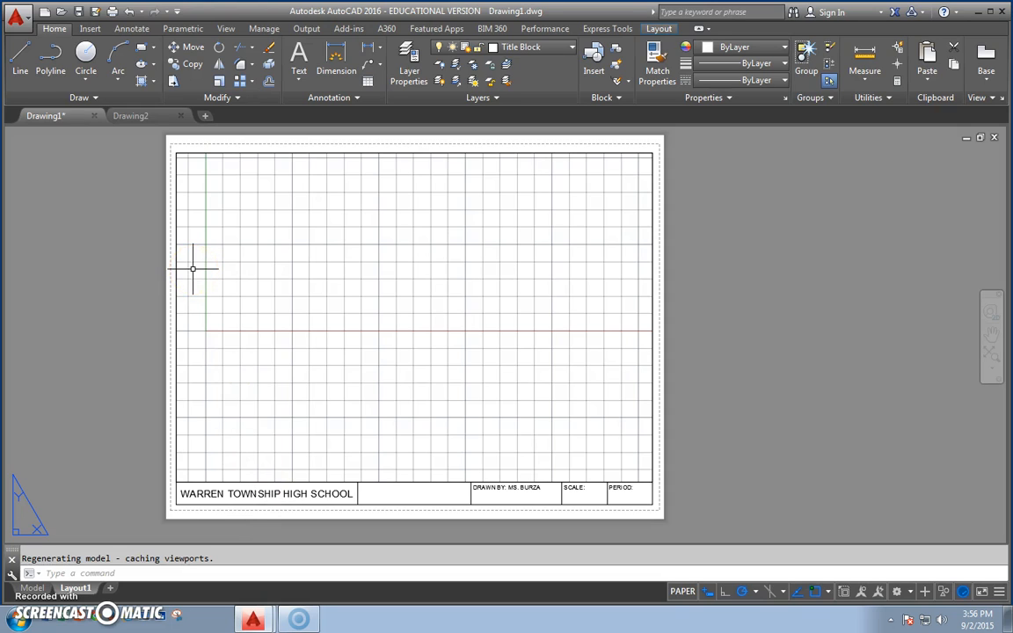
Step: Save the drawing to the Desktop as the drawing template Title Block.dwt, accepting the English measurement and unreconciled layers options
click(26, 24)
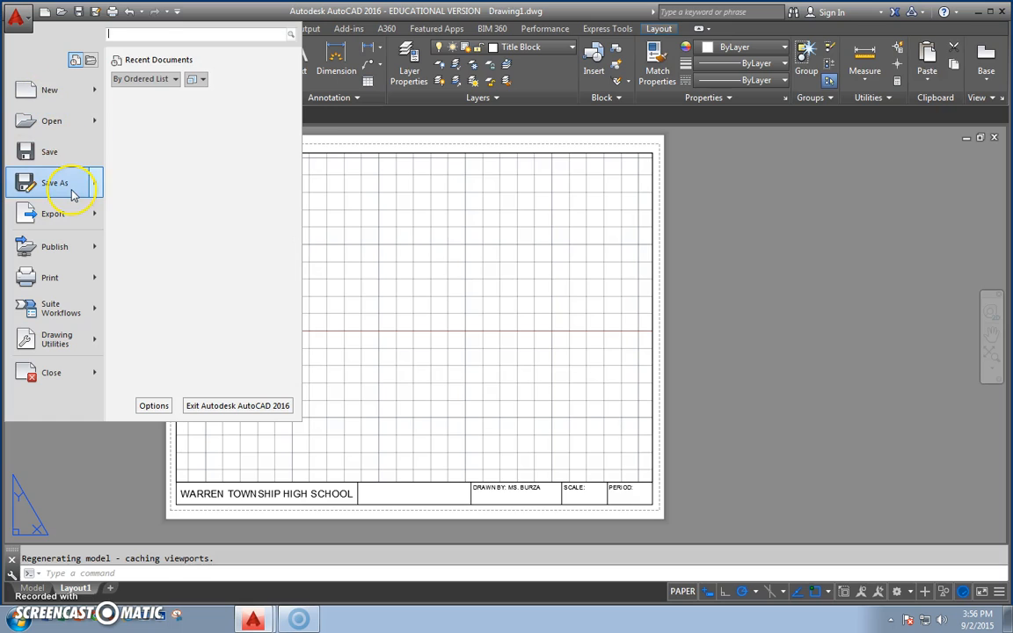
mouse_move(74, 195)
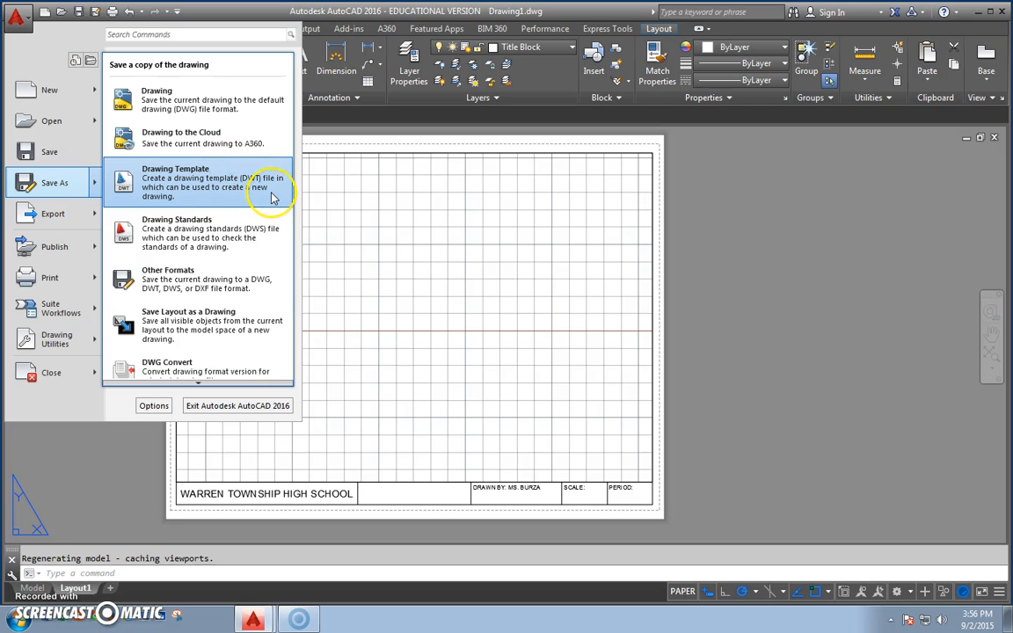
click(271, 197)
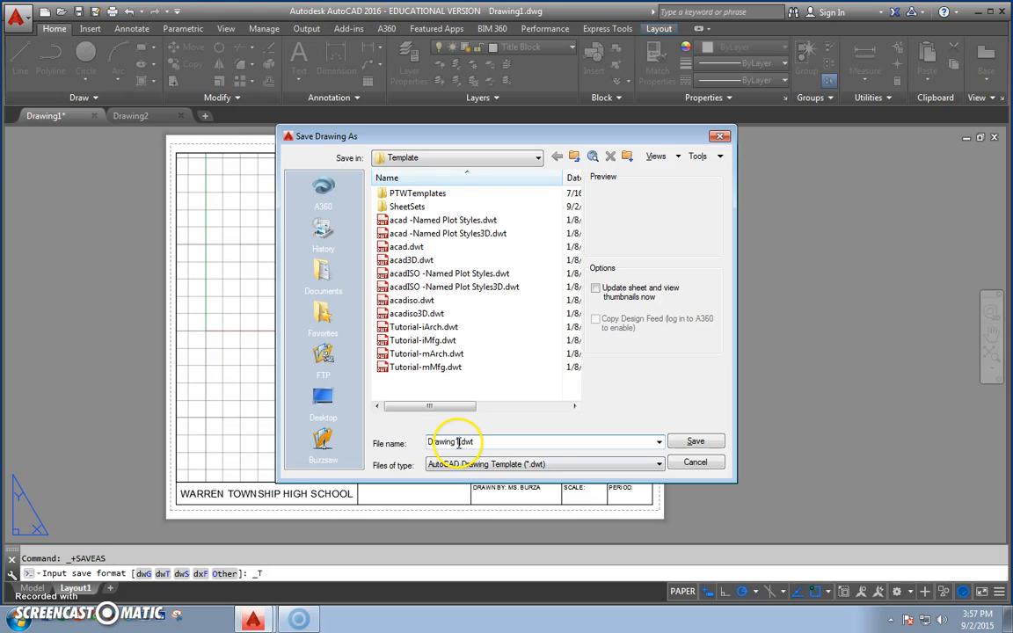
drag(457, 442, 403, 440)
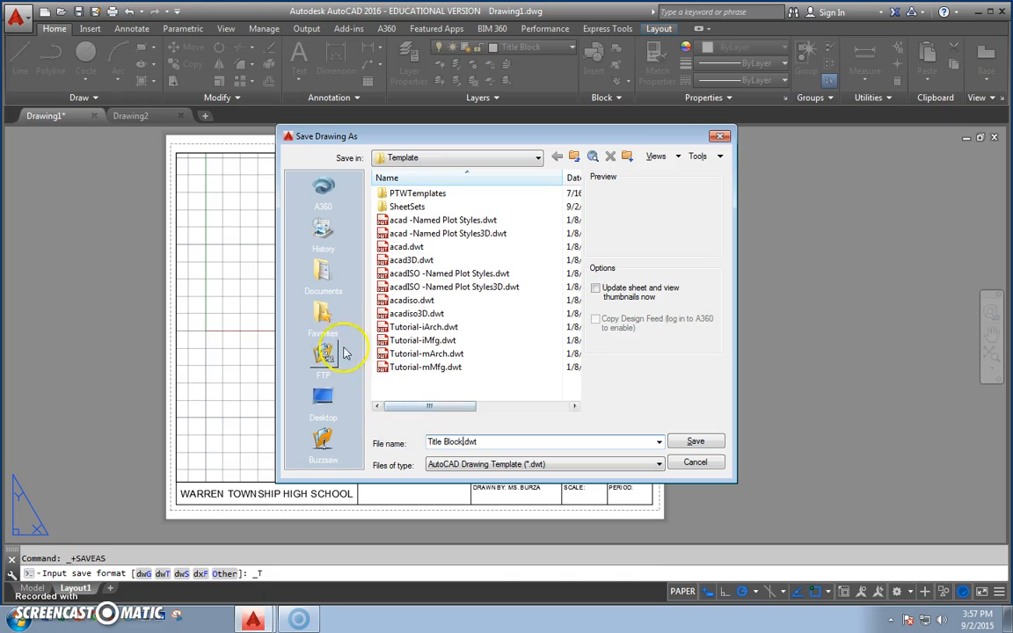
click(323, 401)
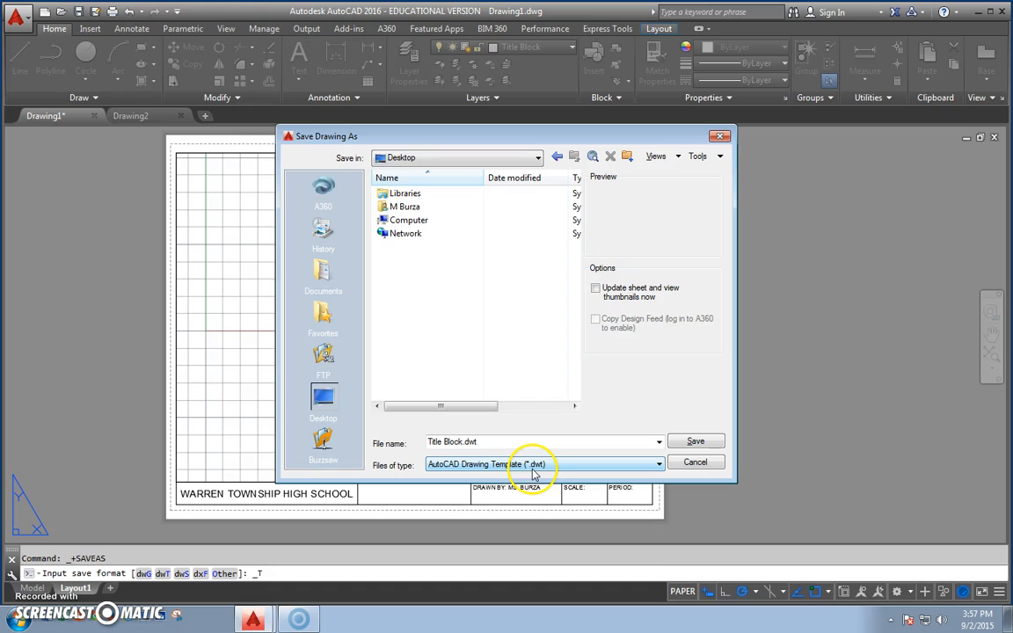
click(696, 442)
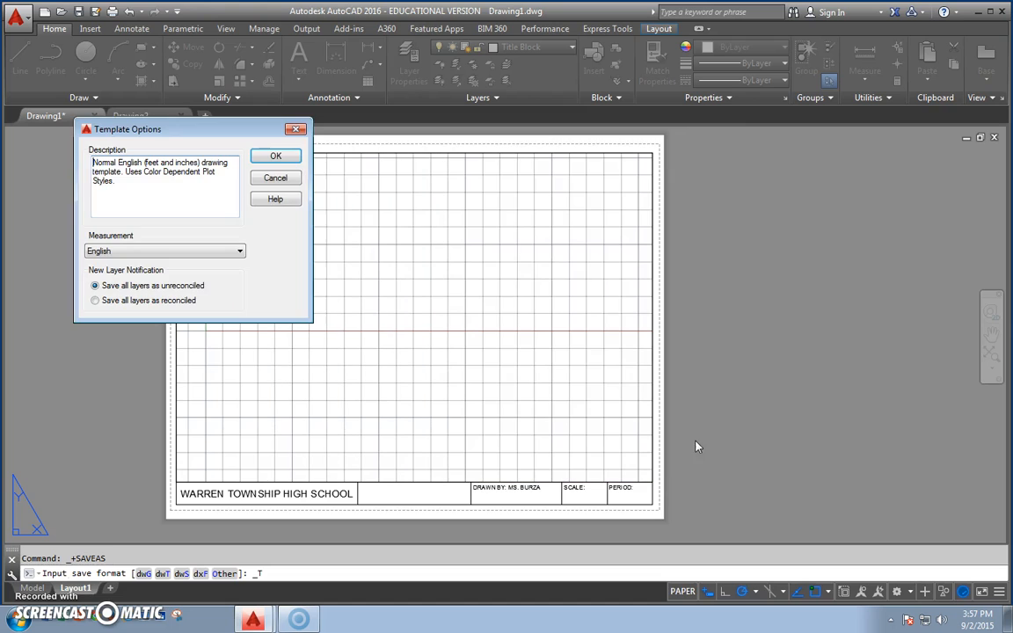
click(274, 157)
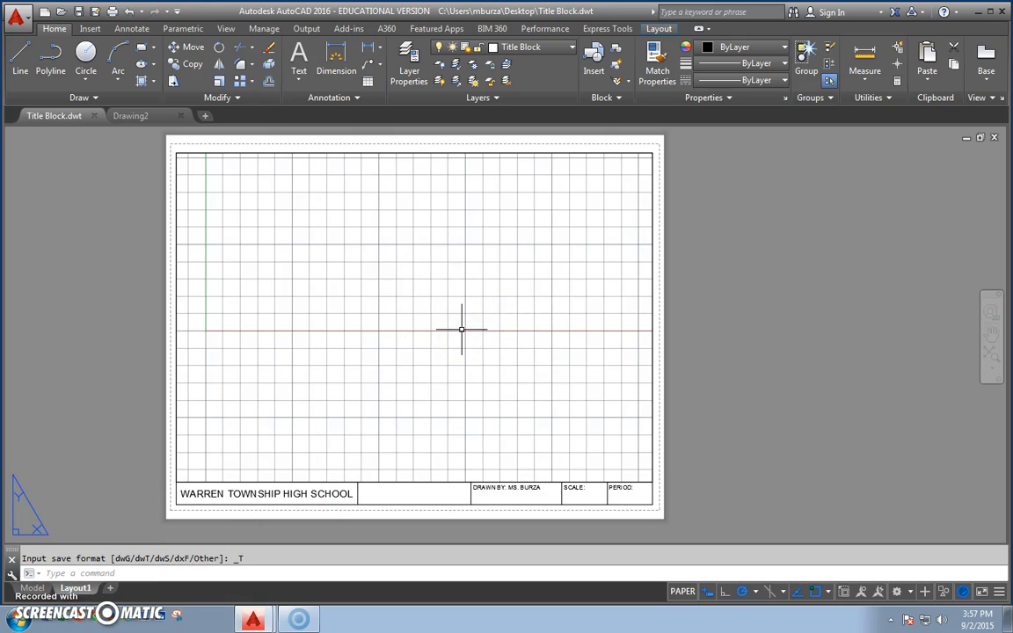
Step: Open the program options and expand the template settings down to the default template file name for QNEW
click(18, 17)
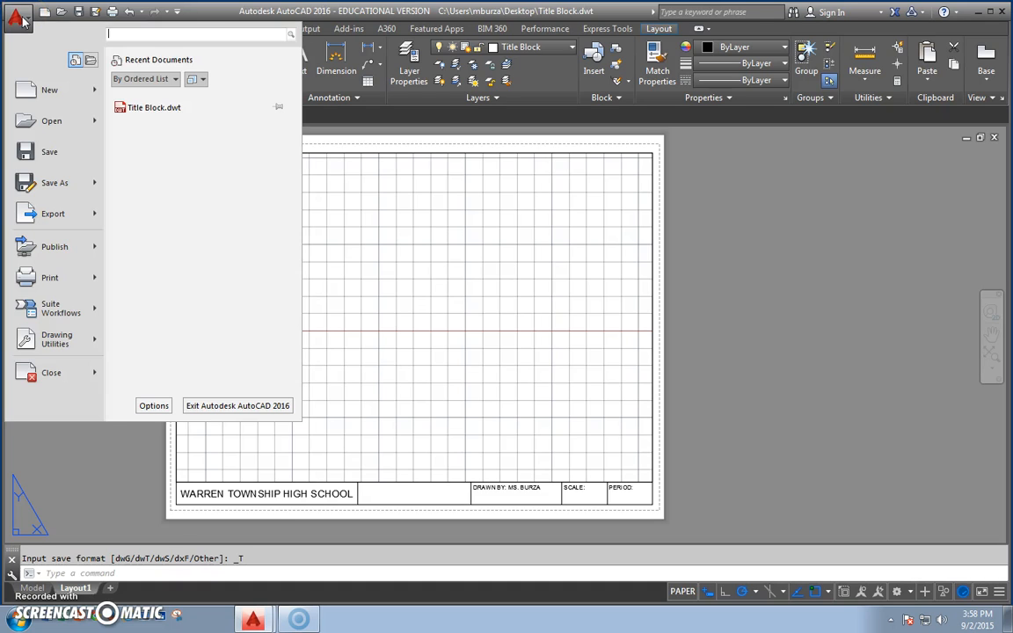
click(153, 406)
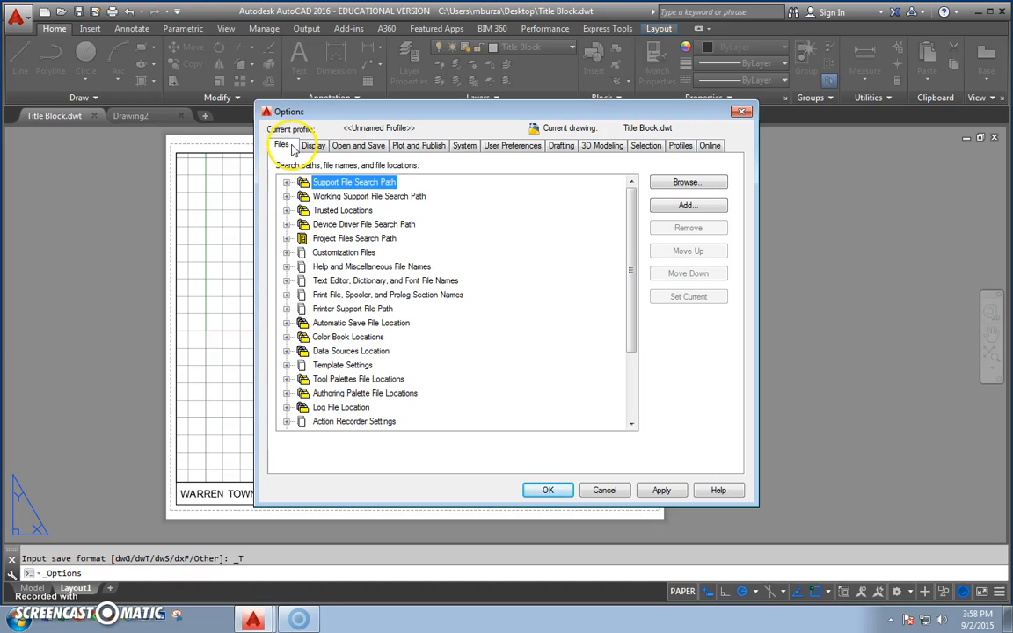
click(284, 146)
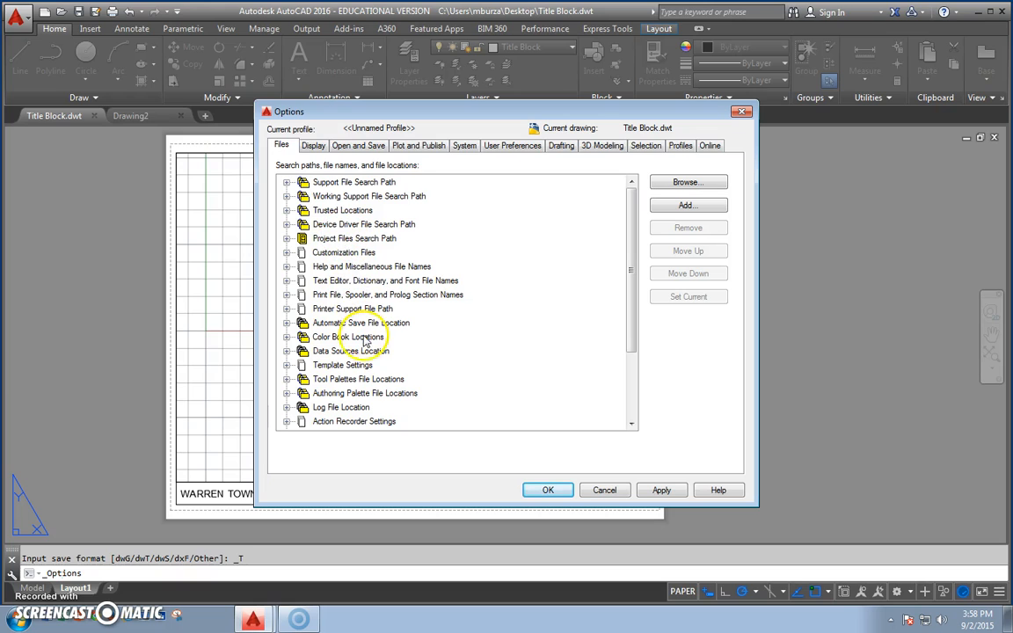
click(334, 366)
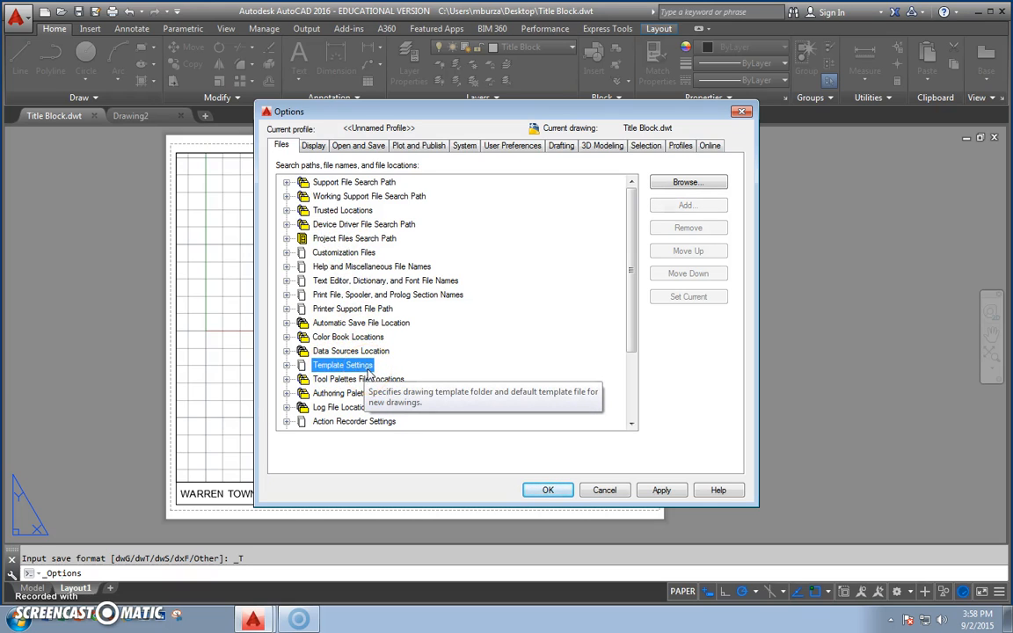
click(287, 365)
scroll(287, 369, down, 2)
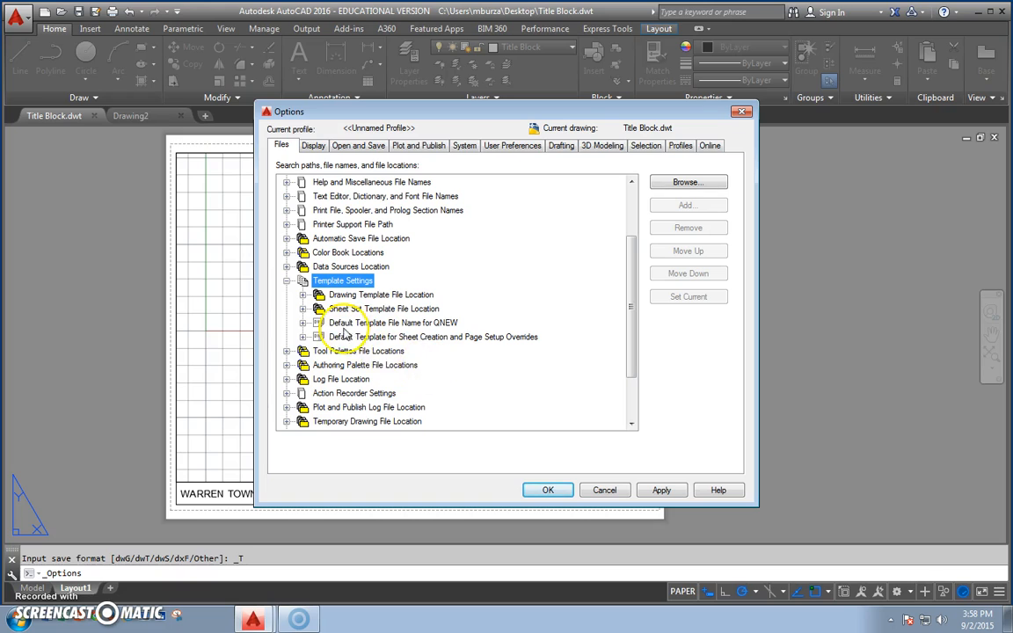
click(344, 322)
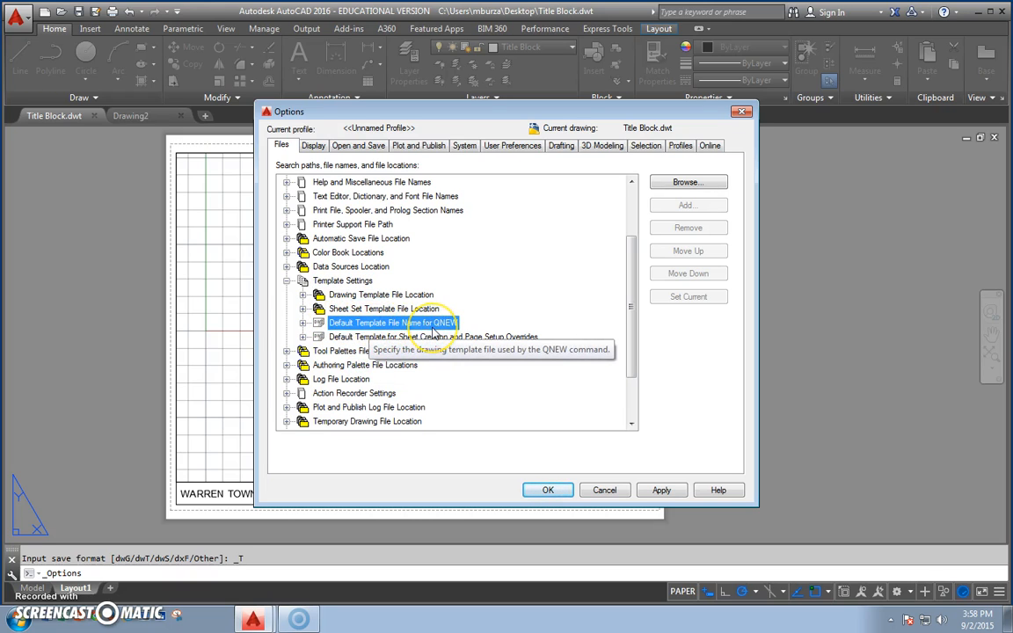
click(302, 322)
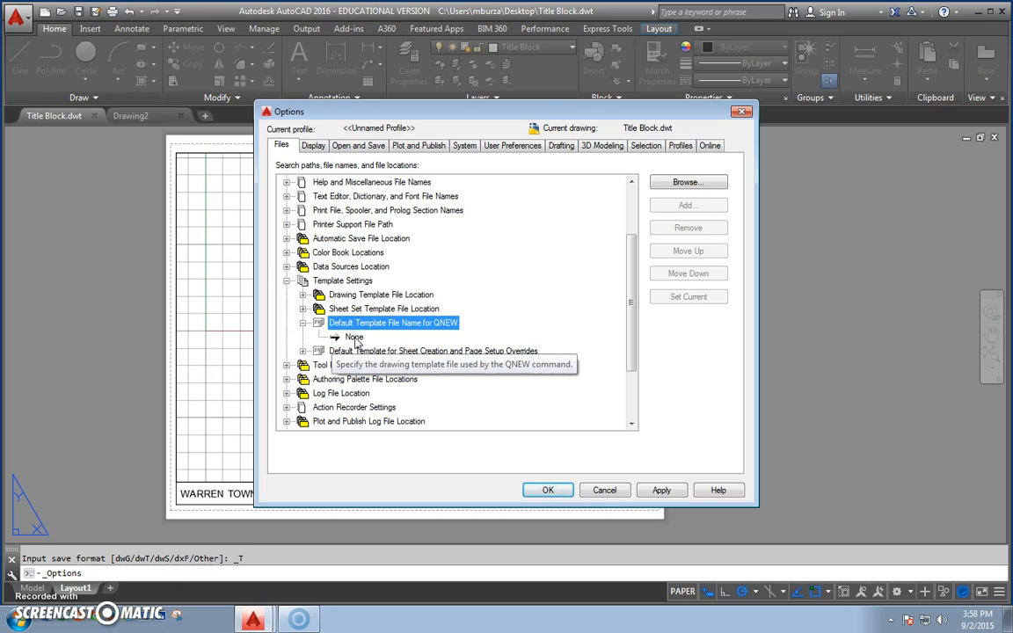
Step: Assign Title Block.dwt from the Desktop as the default QNEW template, and apply the options
double_click(354, 339)
click(325, 399)
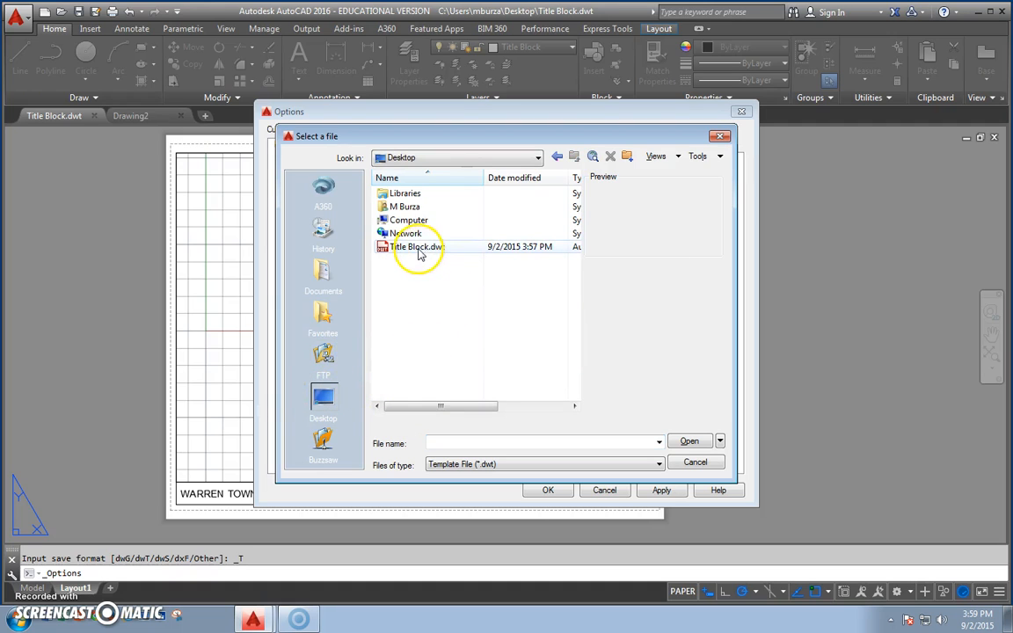
click(419, 249)
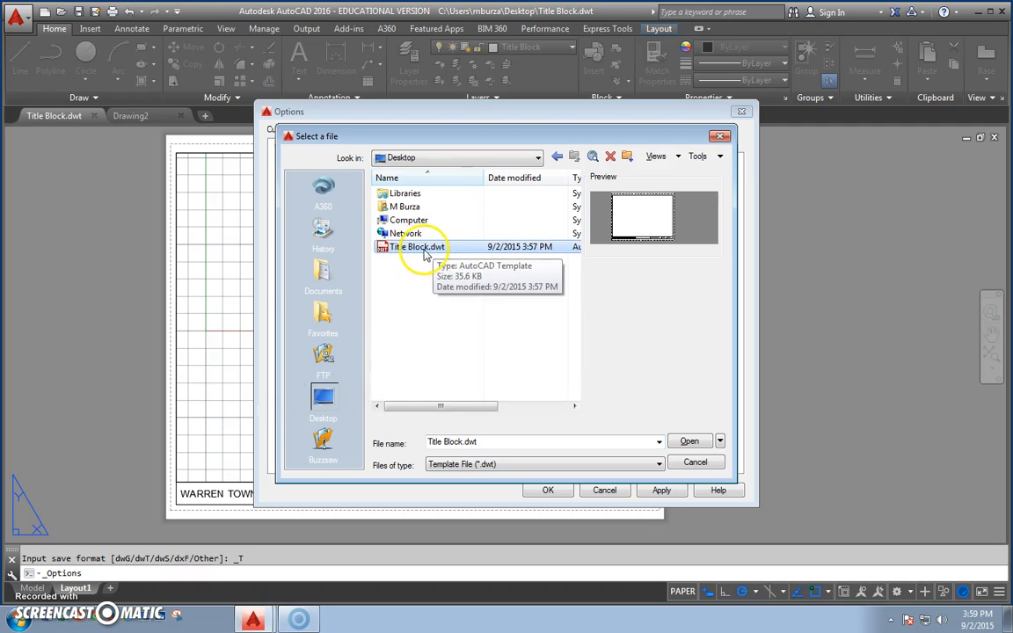
click(689, 441)
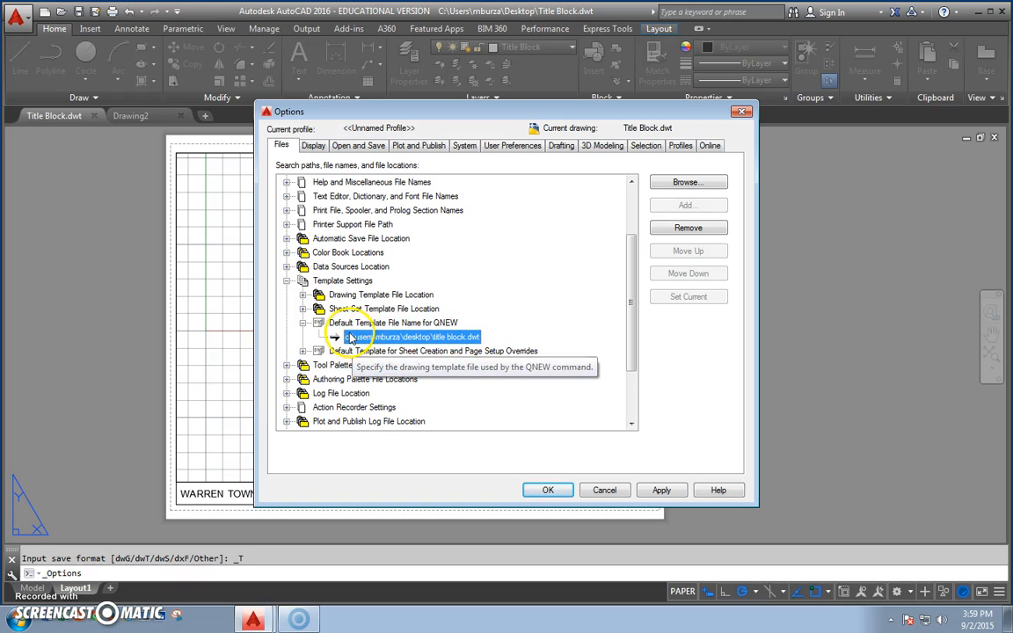
click(670, 494)
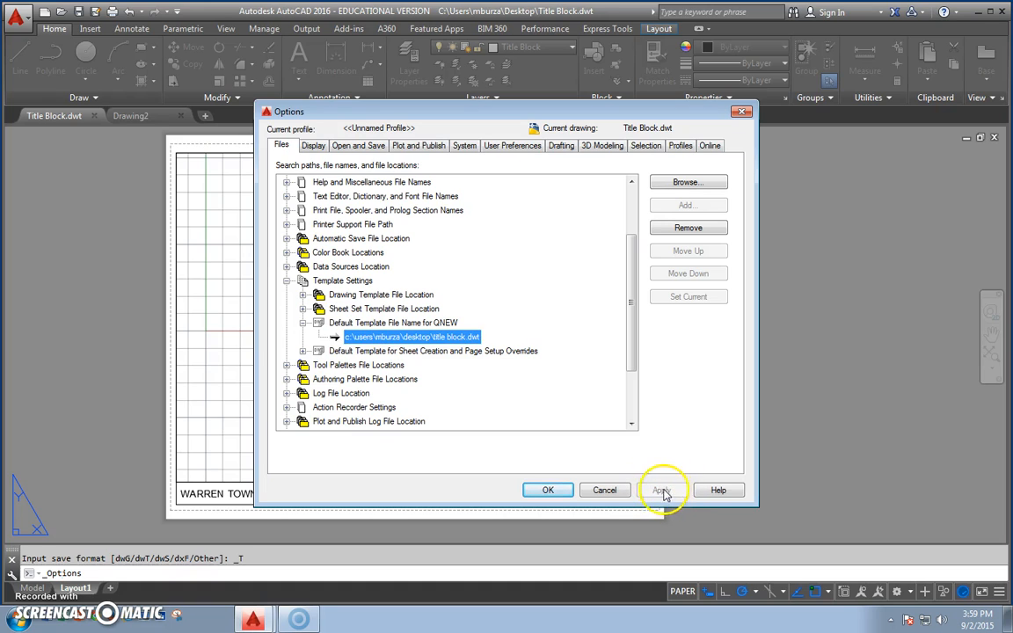
click(549, 490)
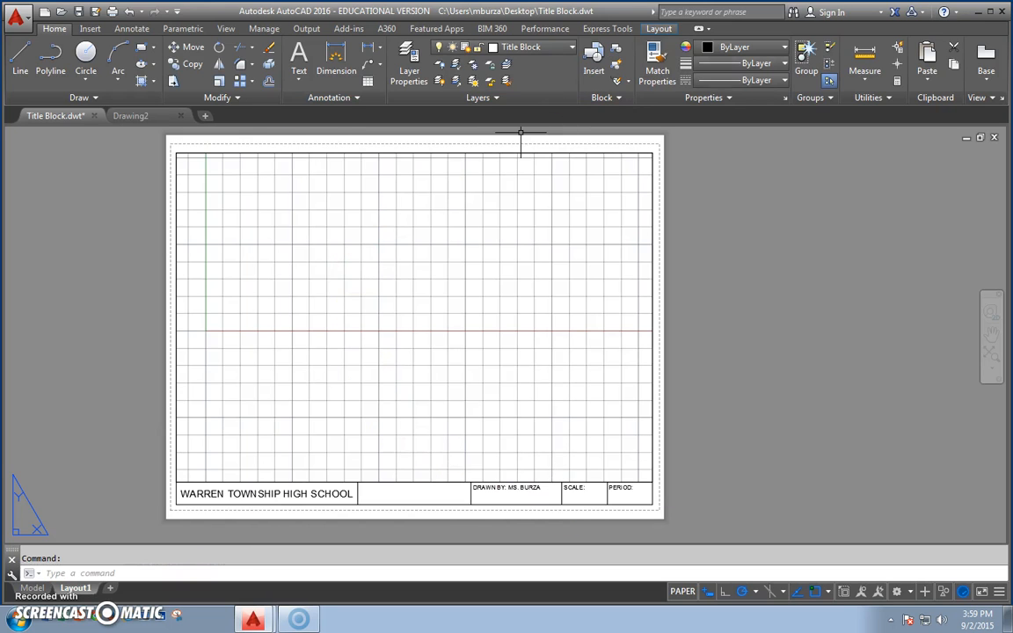
Step: Quit the program, saving the changes as an AutoCAD Drawing Template over Title Block.dwt on the Desktop with the template options accepted
click(1003, 12)
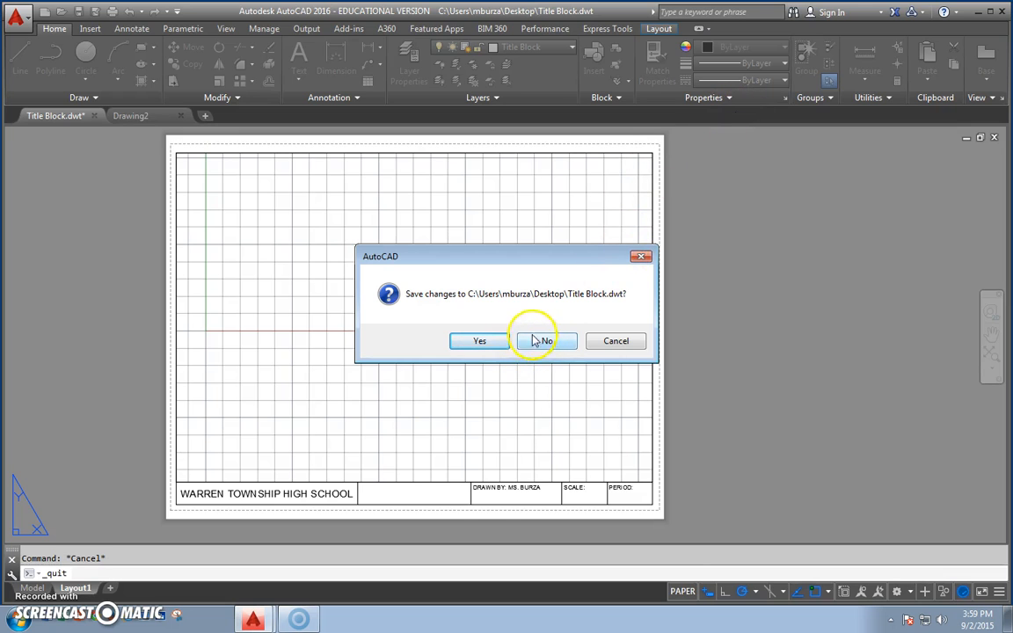
click(505, 342)
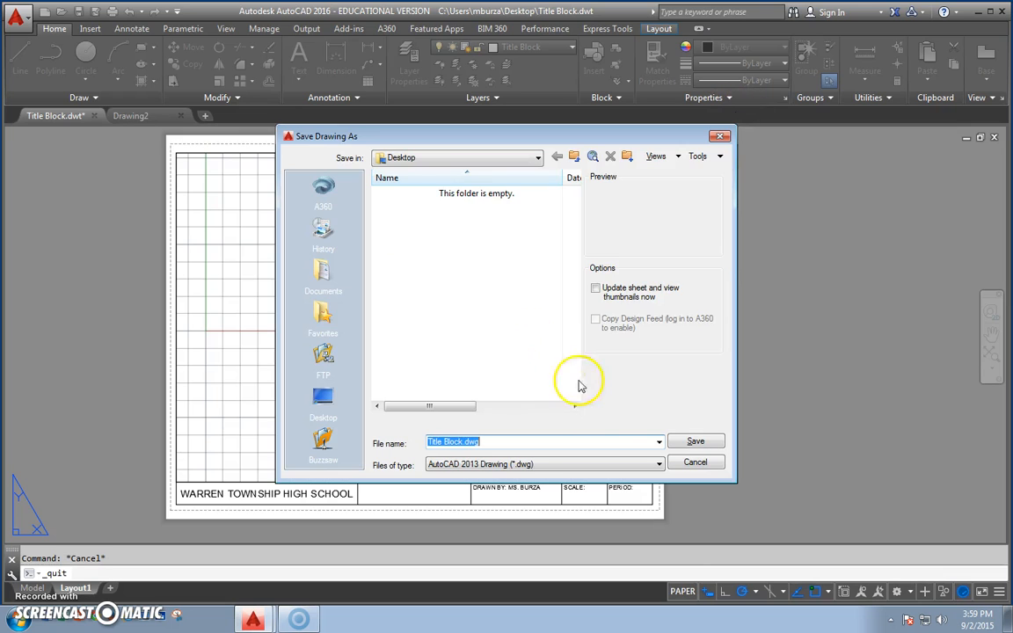
click(523, 466)
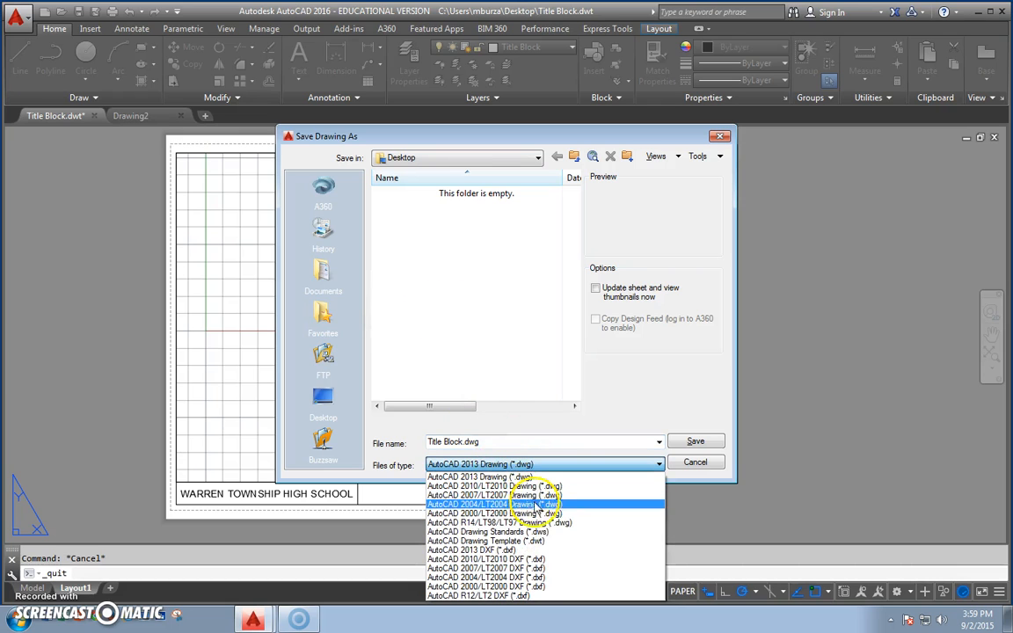
click(562, 545)
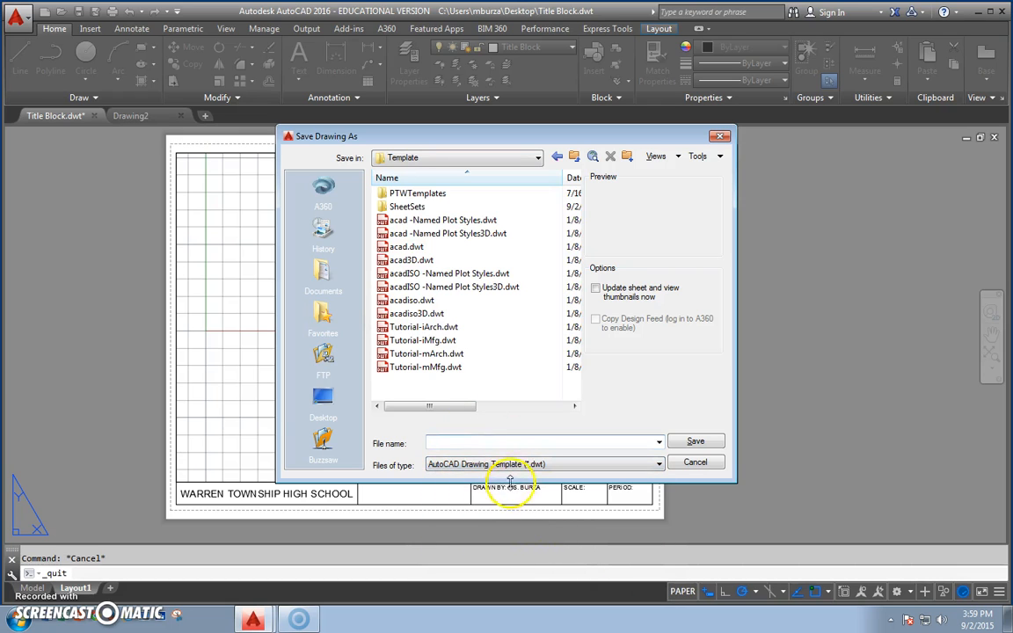
click(321, 400)
click(416, 247)
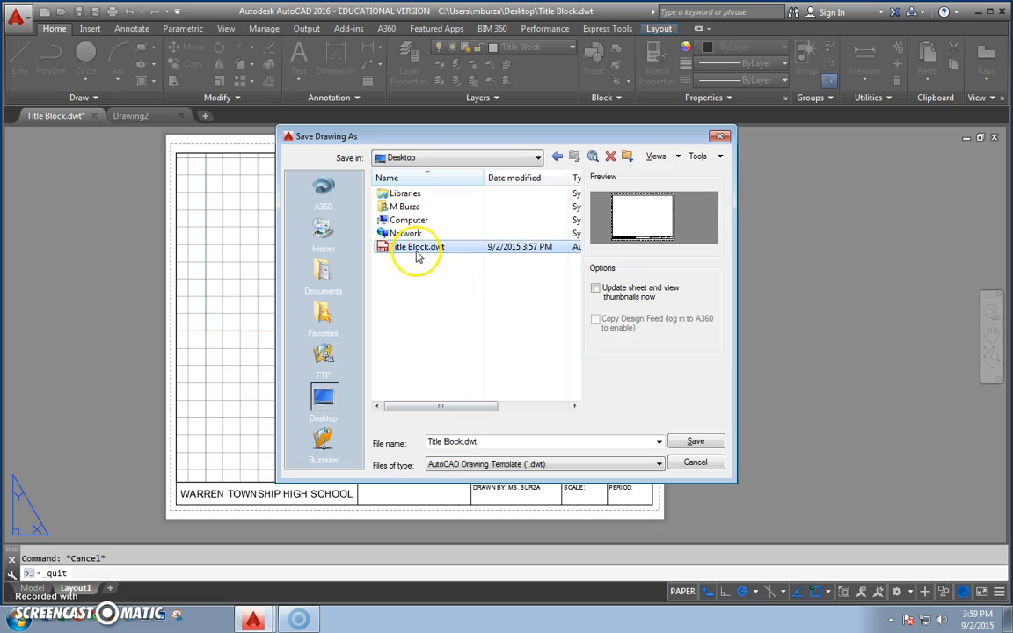
click(715, 446)
click(472, 342)
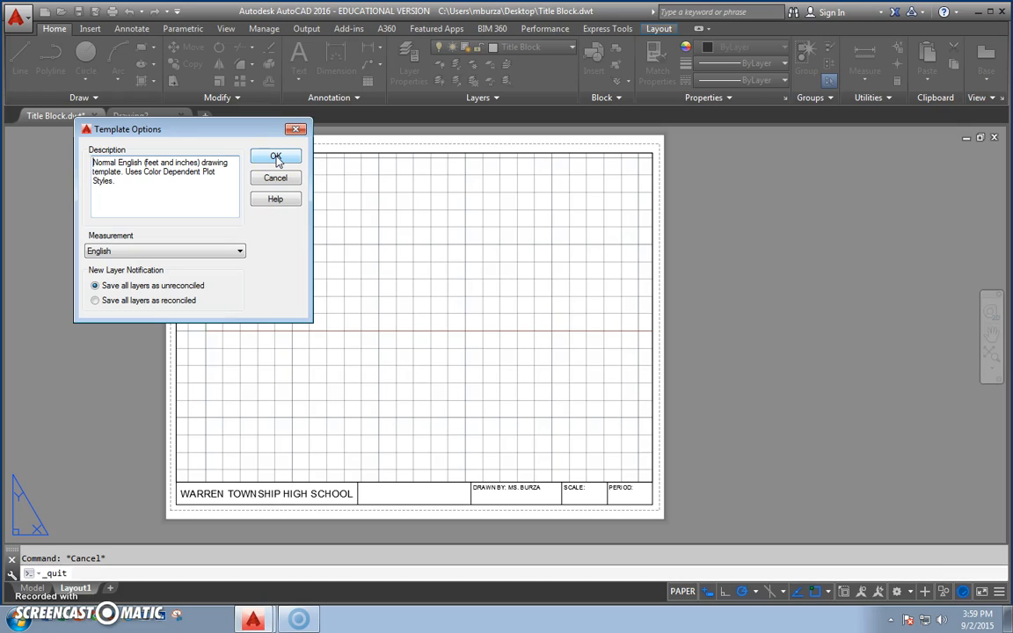
click(276, 159)
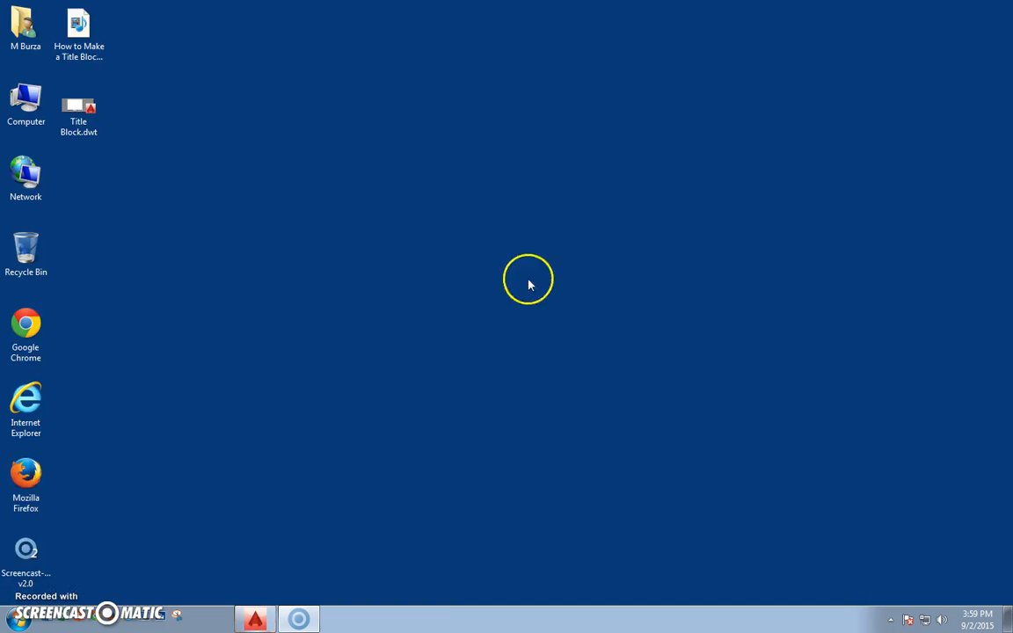
Step: Relaunch AutoCAD and create a new drawing from the default QNEW template
click(255, 621)
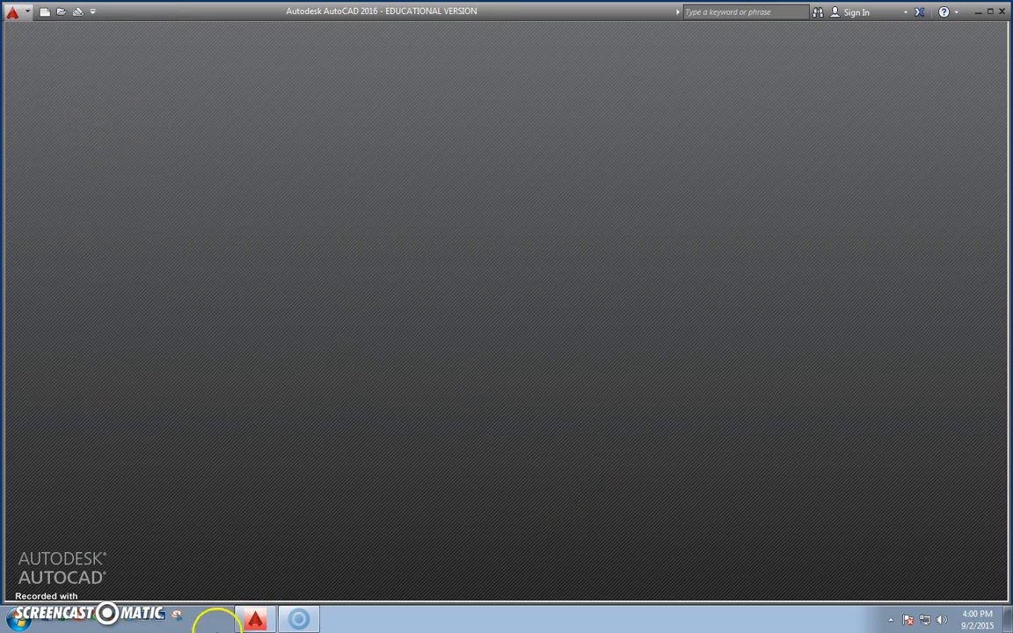
click(44, 12)
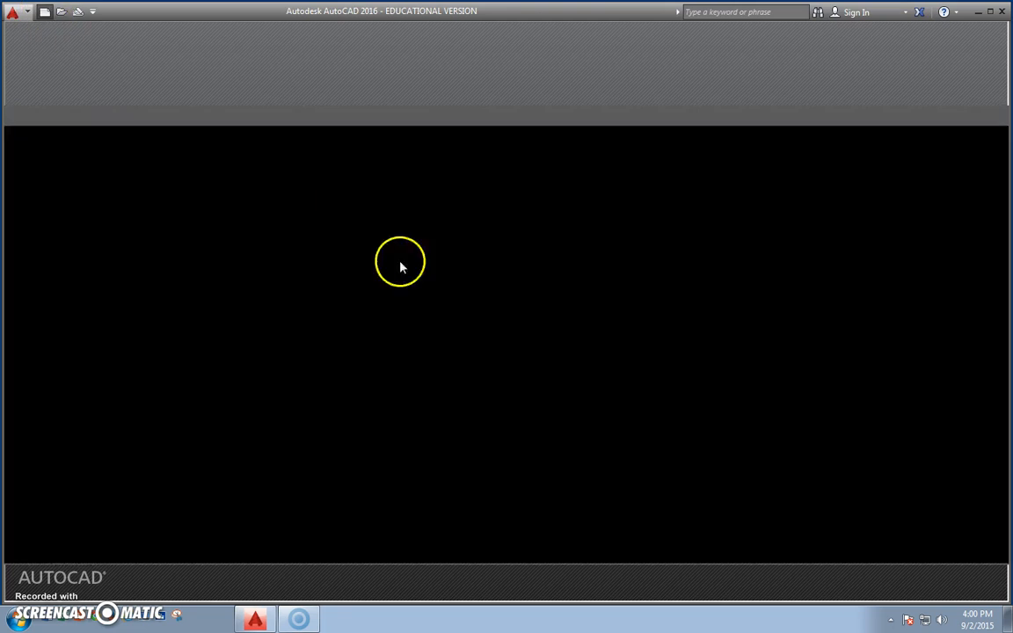